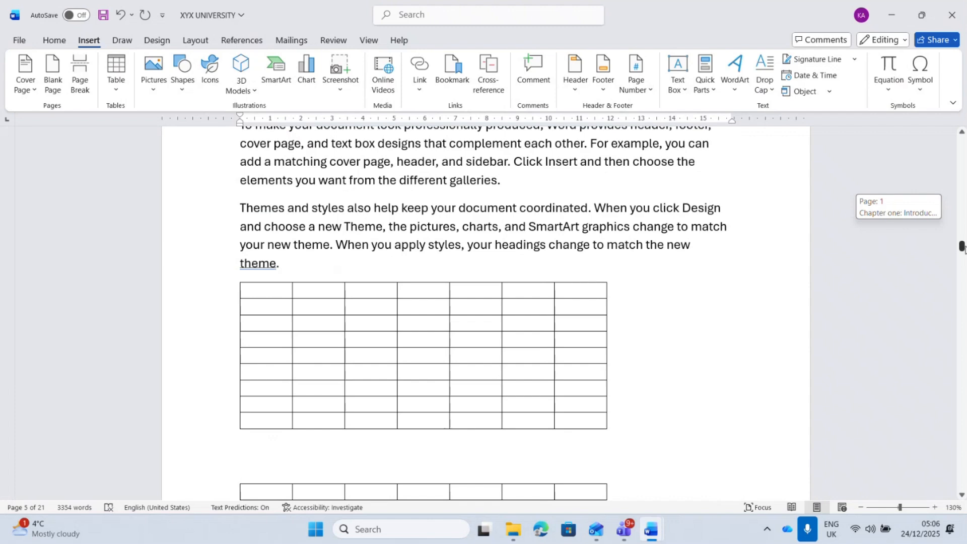
Add an empty line between the paragraph ending in "theme." and the first blank table of chapter one.
left_click_drag(962, 248, 963, 433)
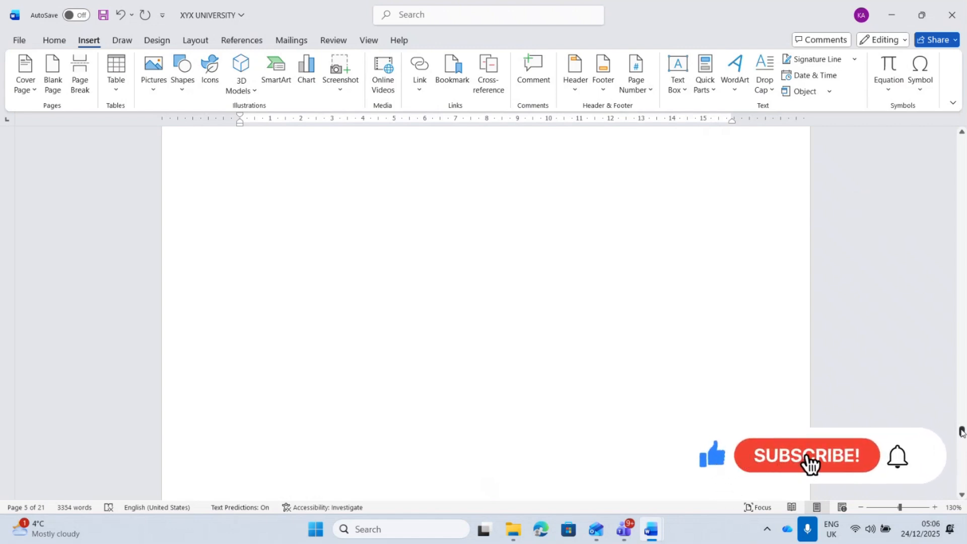
left_click_drag(962, 432, 962, 245)
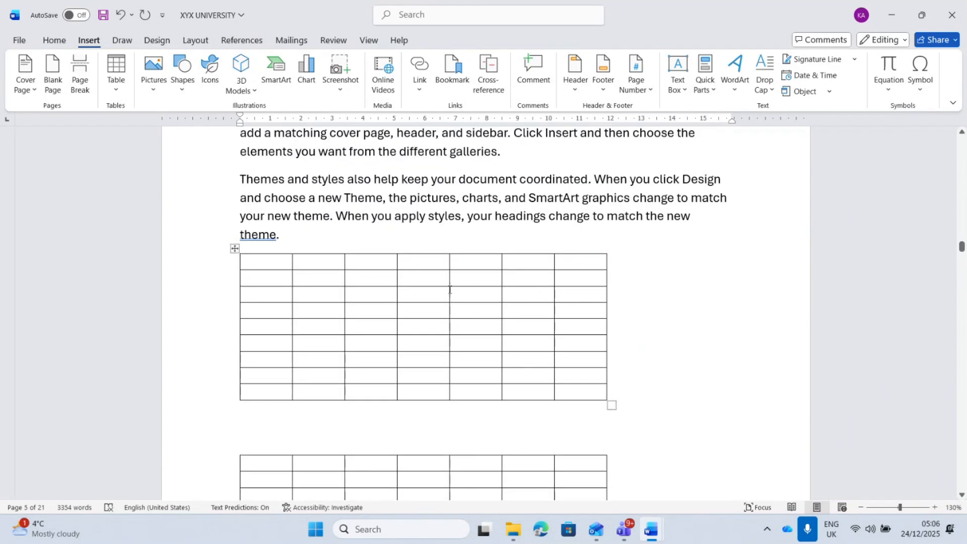
double_click(271, 235)
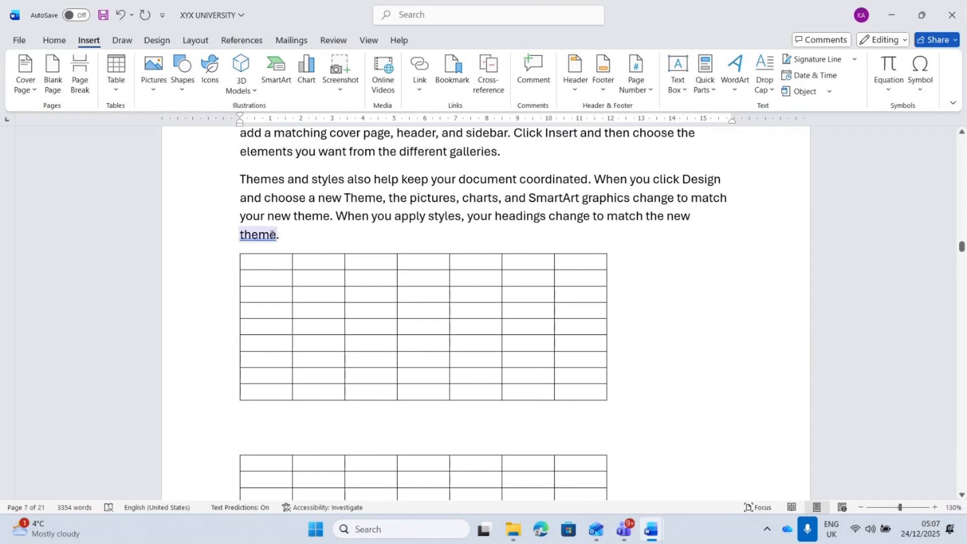
left_click(288, 241)
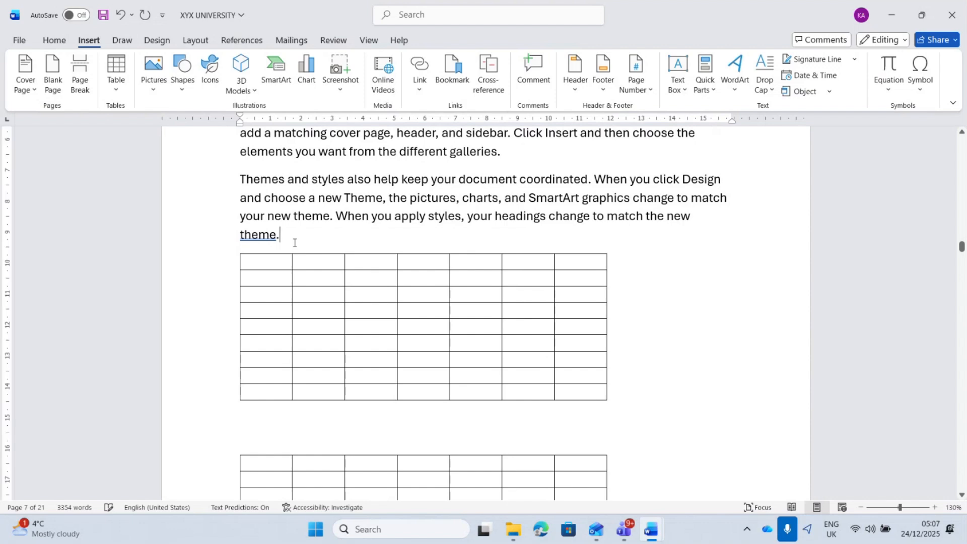
key("Return")
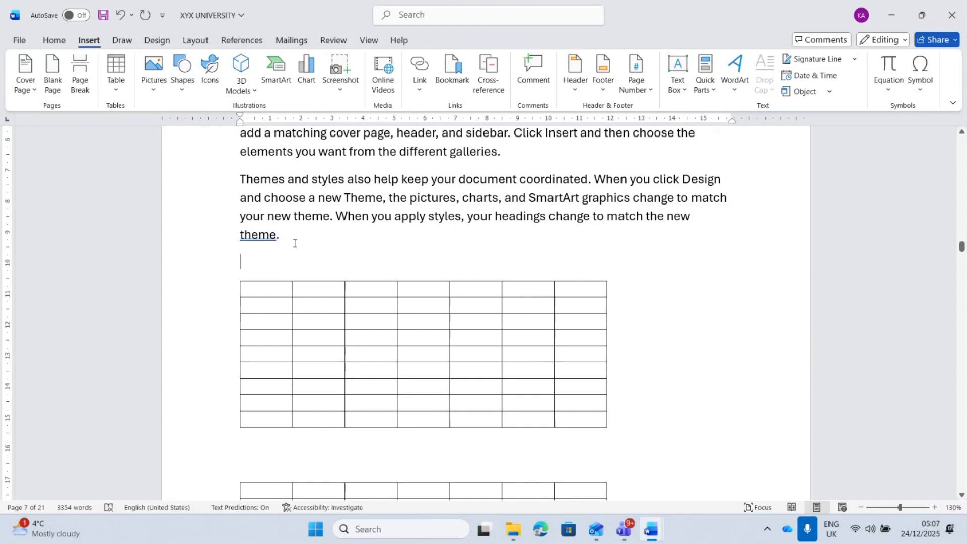
Insert a caption above the first chapter one table using a new label named "Table 1.".
double_click(93, 45)
left_click(93, 45)
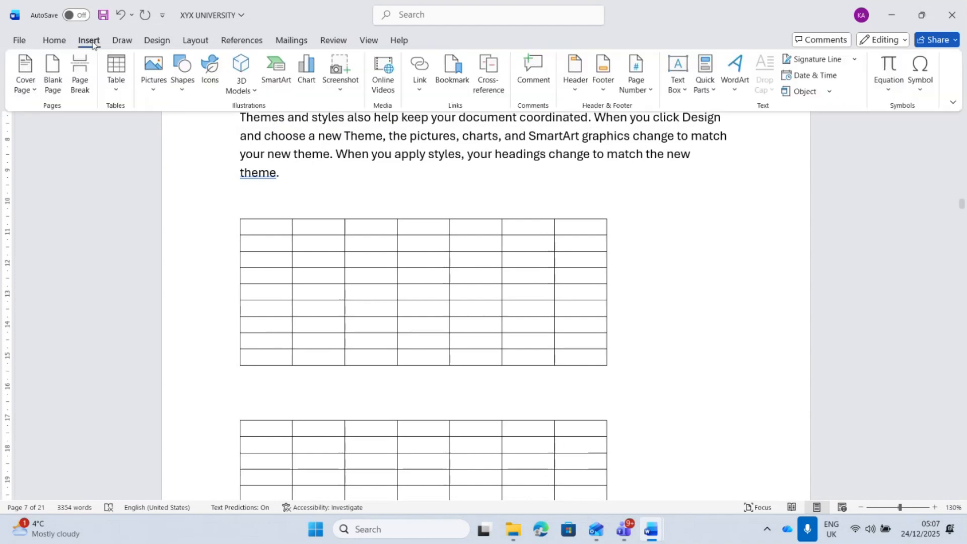
left_click(242, 41)
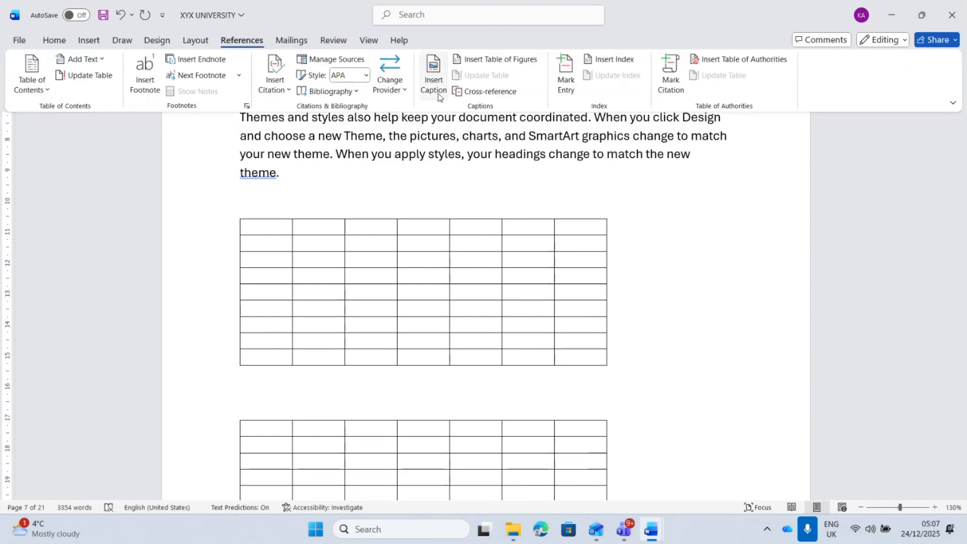
left_click(432, 77)
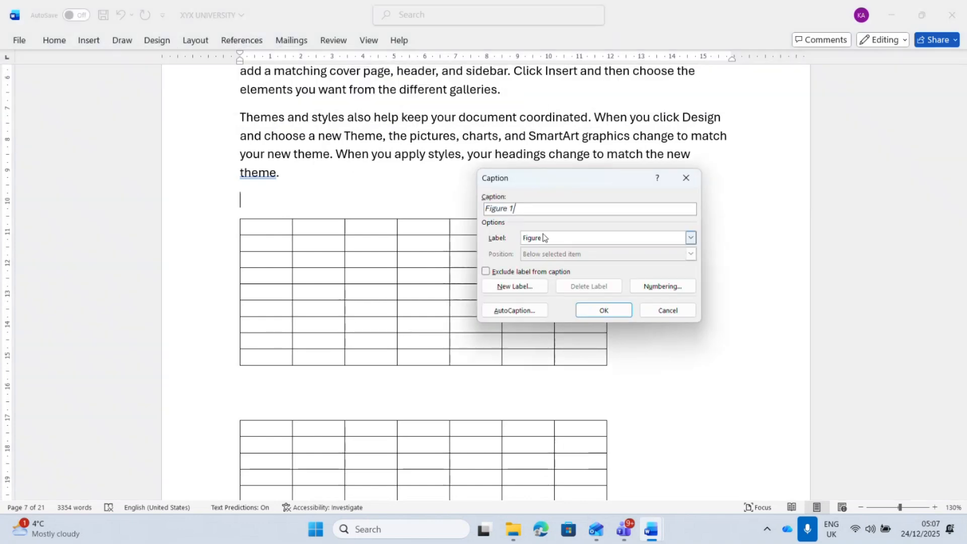
left_click(548, 240)
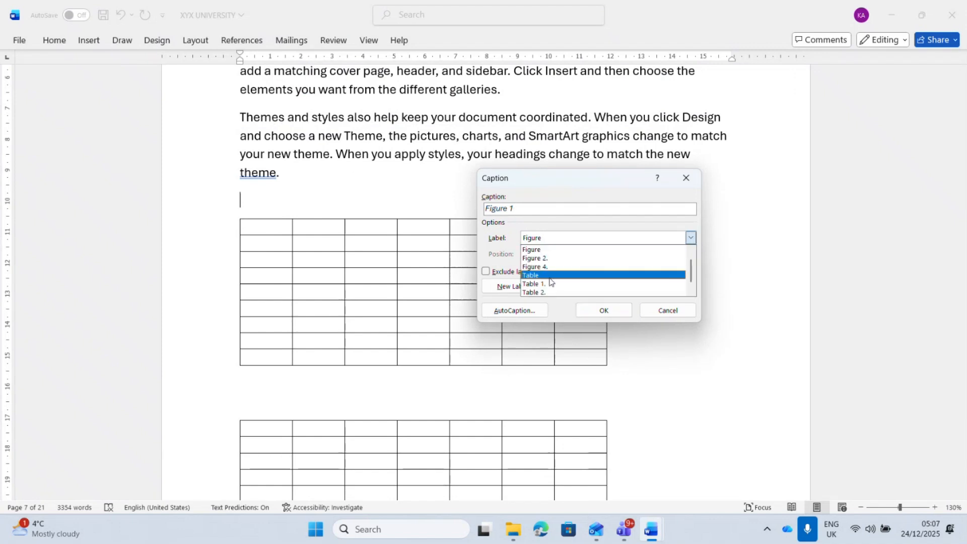
left_click(549, 277)
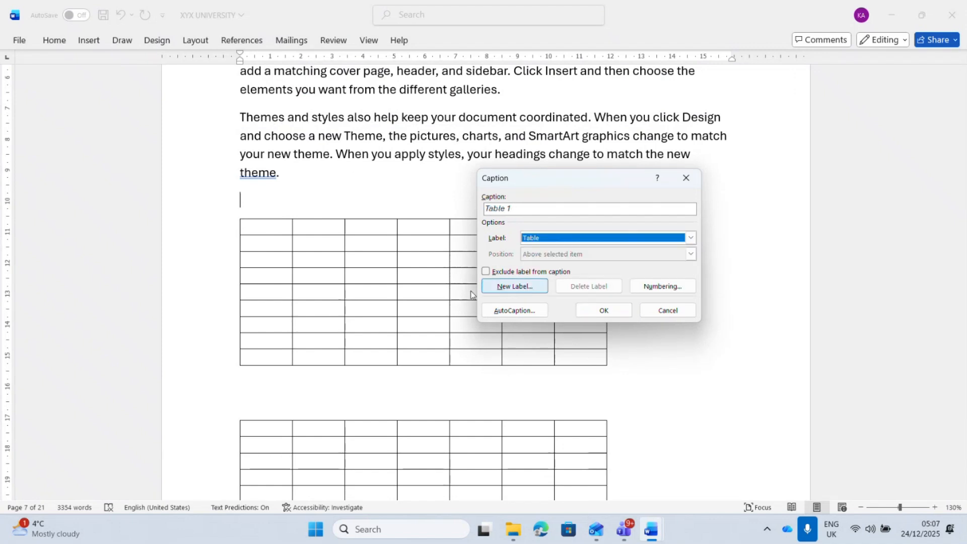
left_click(514, 287)
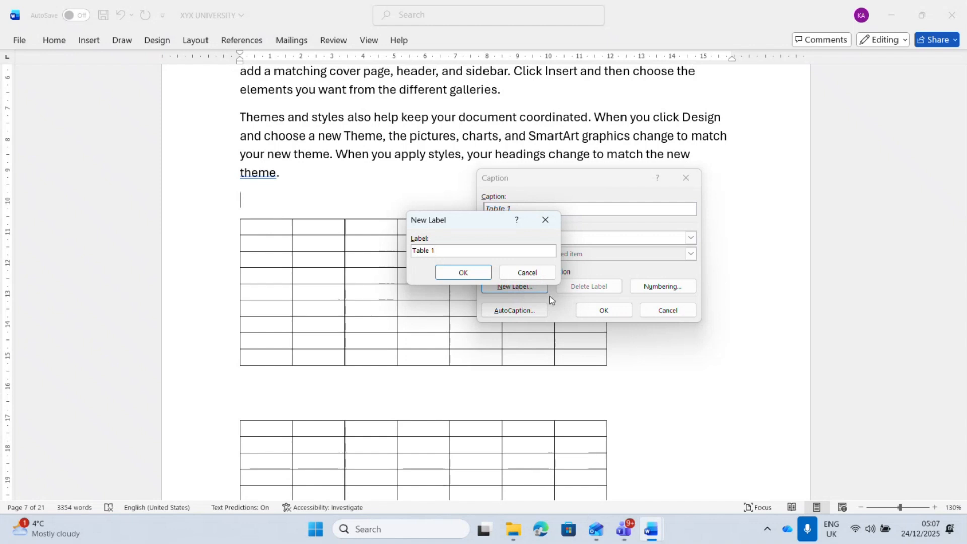
left_click(451, 275)
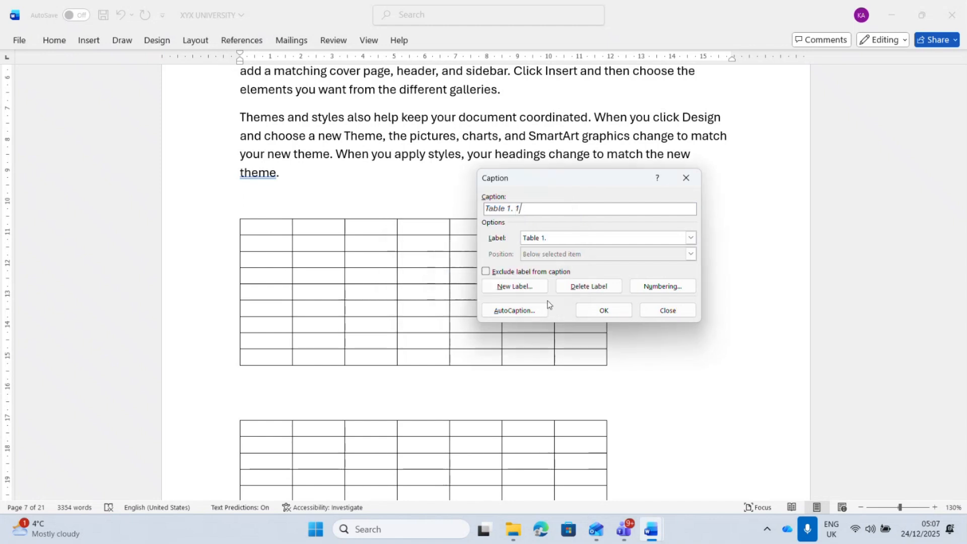
left_click(603, 310)
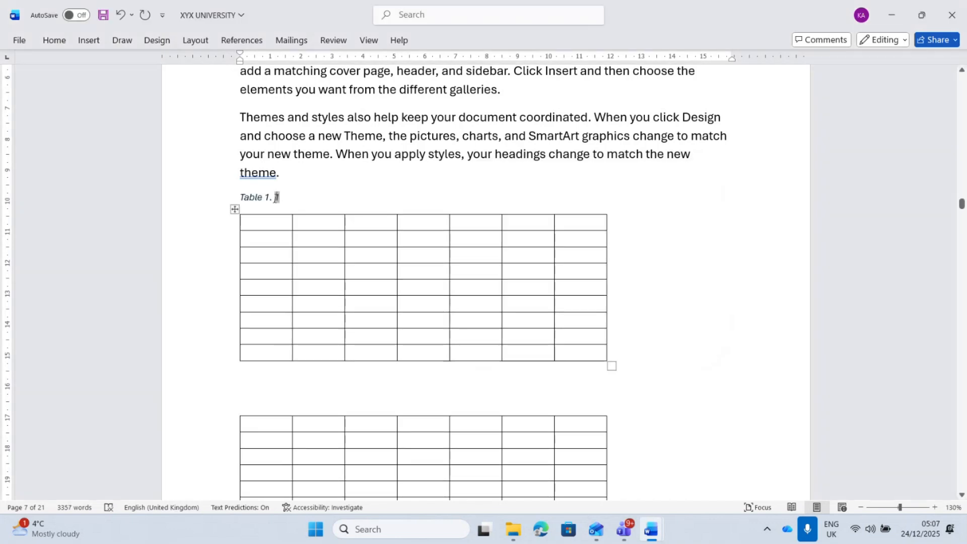
Remove the space before the first caption's number and complete the caption as "Table 1.1: Introduction 1".
left_click(276, 197)
key("BackSpace")
type(":")
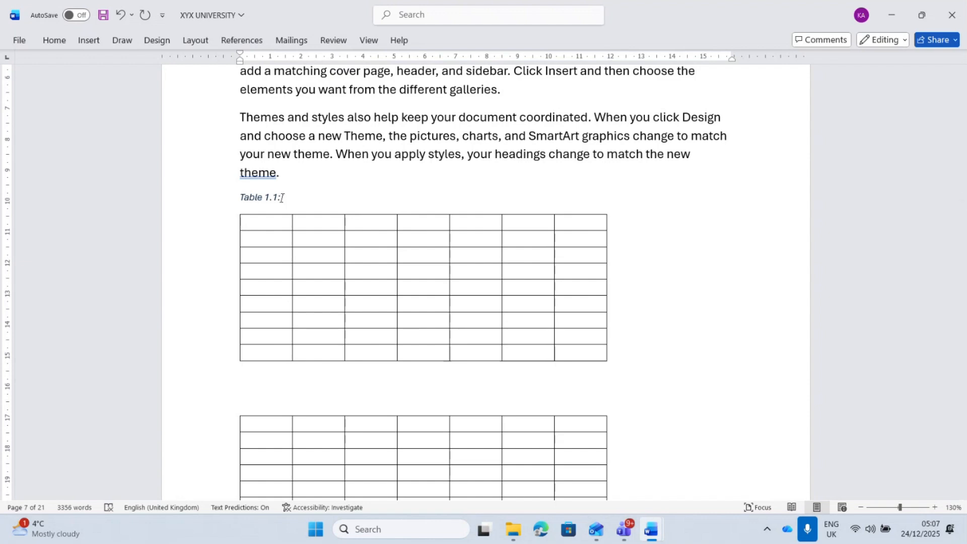
type(" Introduction 1")
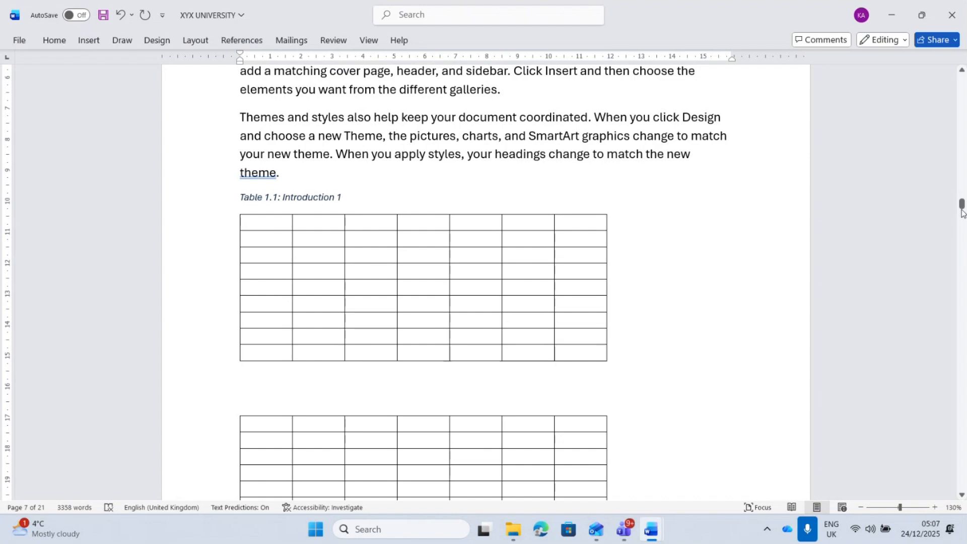
Insert a caption with the "Table 1." label on the empty line above the second table.
left_click_drag(961, 211, 961, 214)
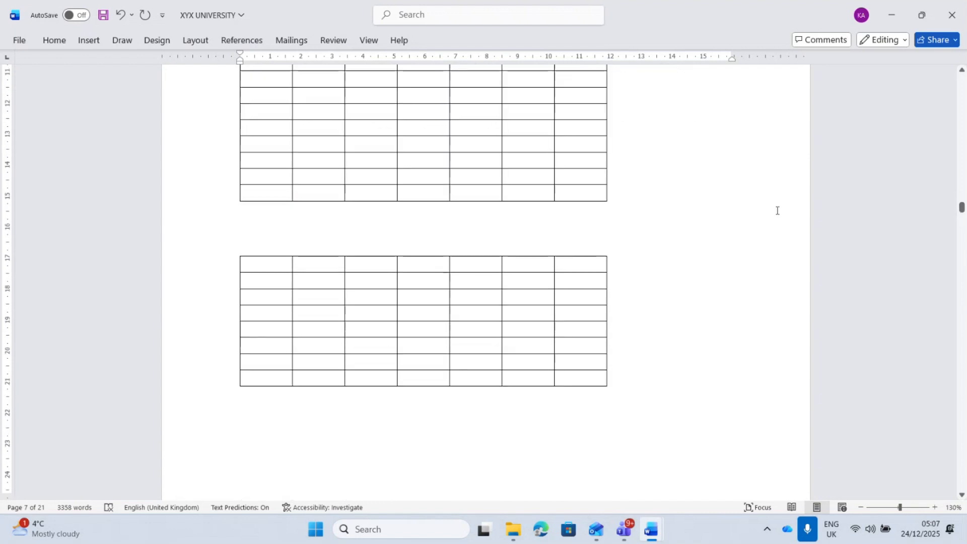
left_click(278, 243)
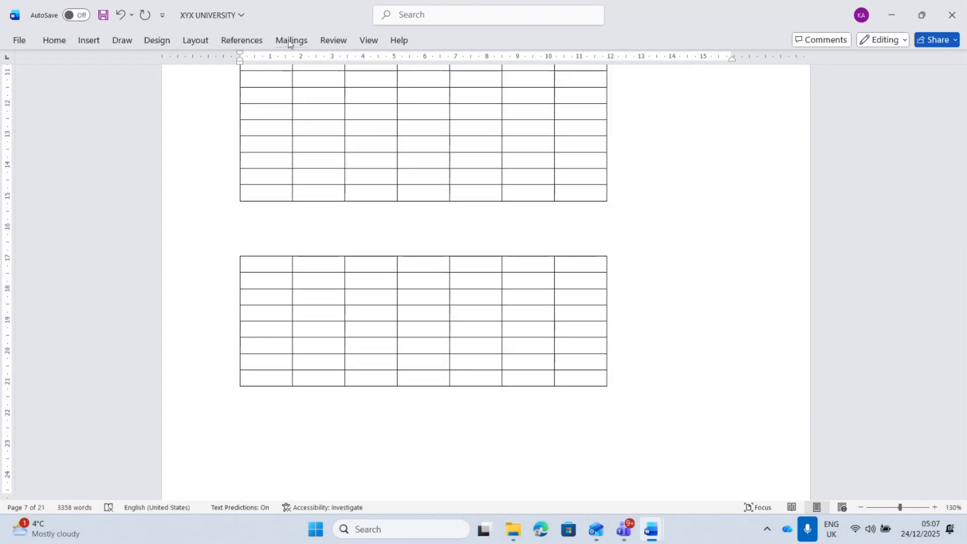
left_click(241, 40)
left_click(427, 82)
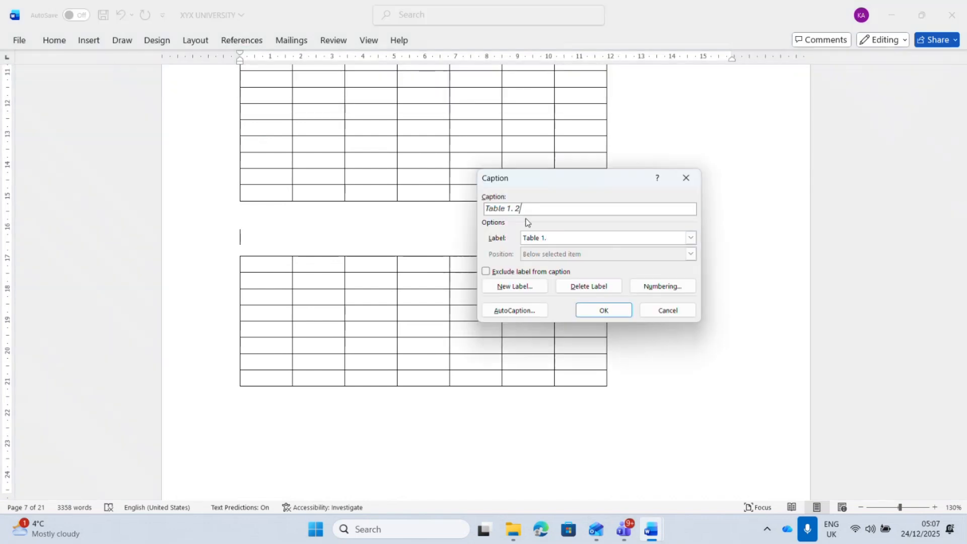
left_click(604, 308)
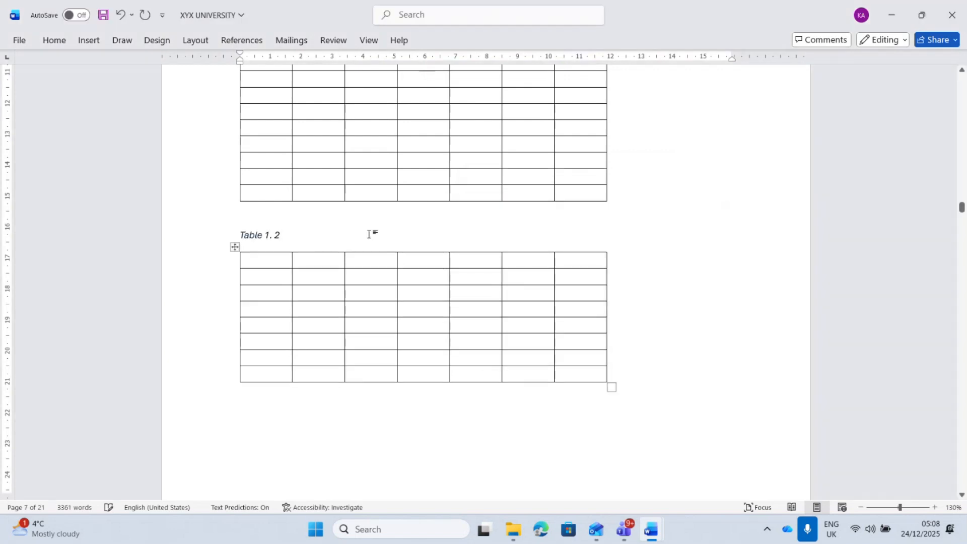
Remove the space before the second caption's number and complete the caption as "Table 1.2: Introduction 2".
key("Left")
key("BackSpace")
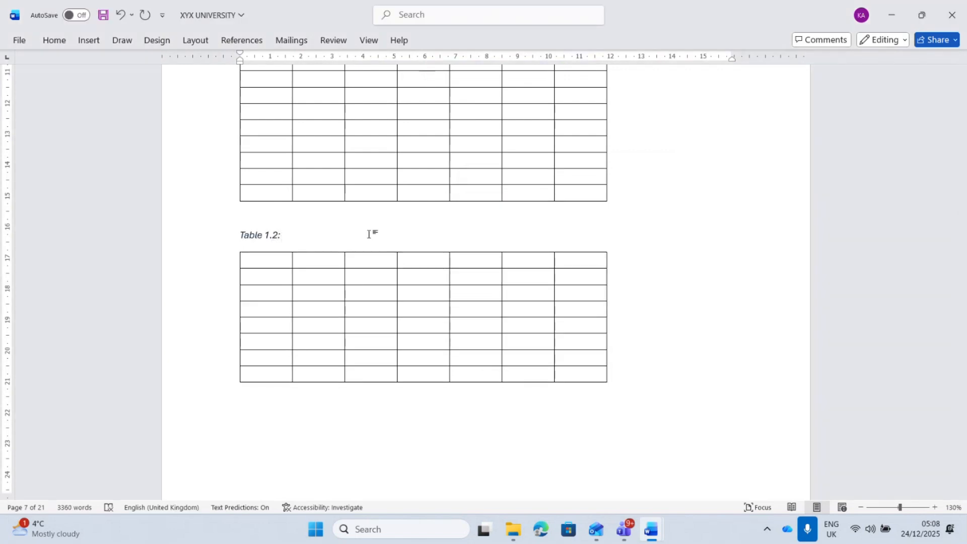
type("Introduction 2")
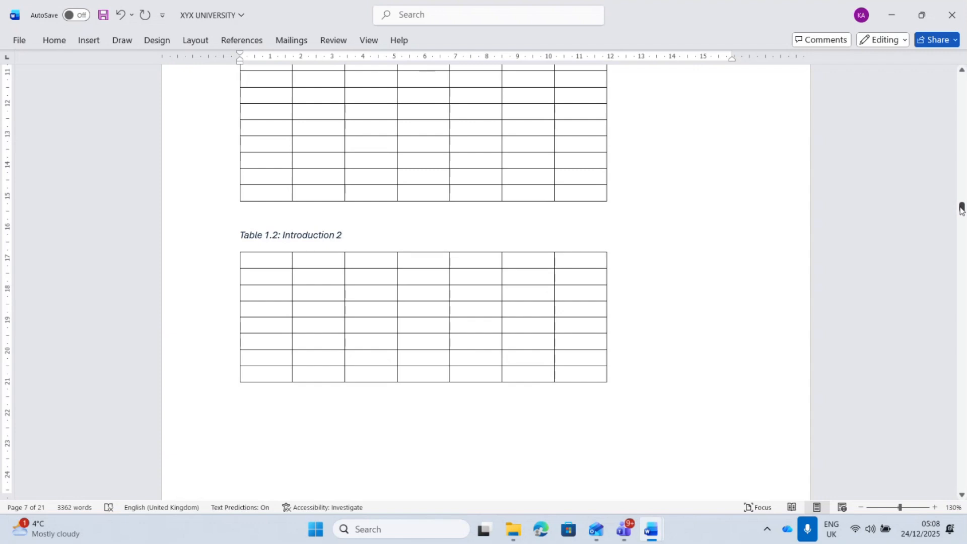
Add an empty line above the table preceding section 1.4 Research questions and insert a "Table 1." caption there.
left_click_drag(960, 207, 962, 227)
left_click(309, 188)
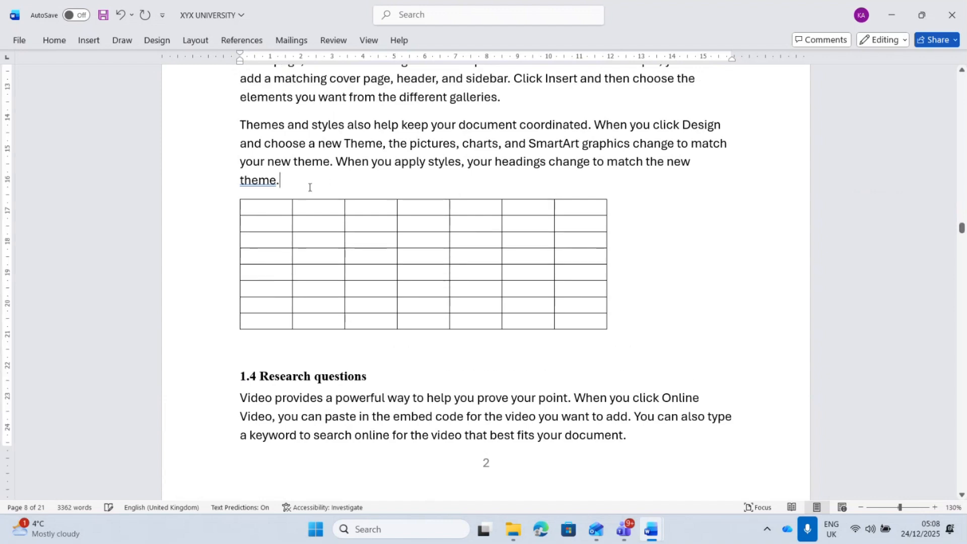
key("Return")
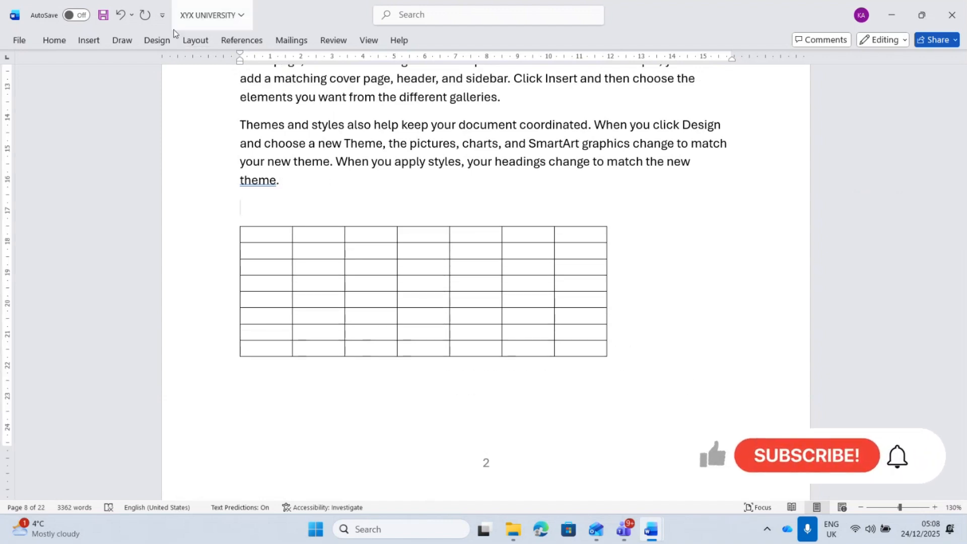
left_click(242, 40)
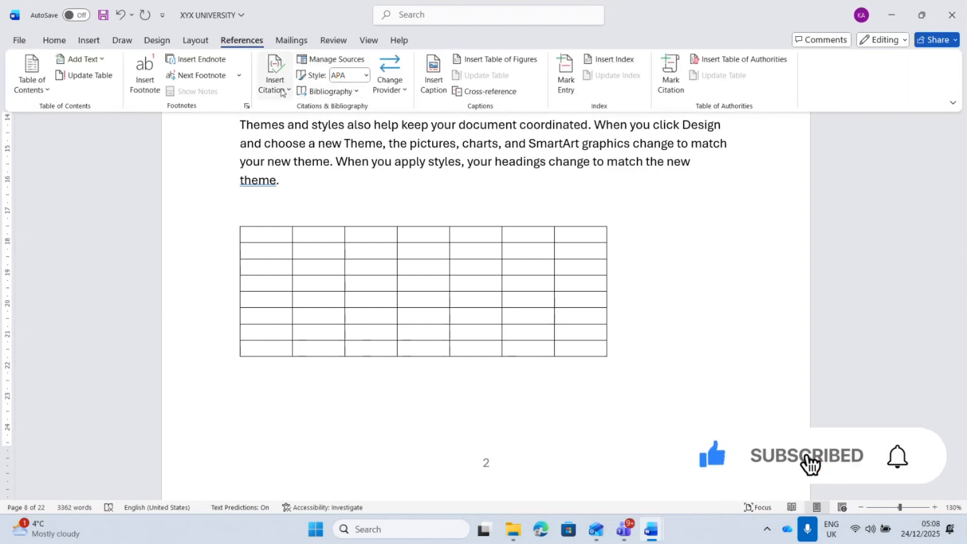
left_click(434, 73)
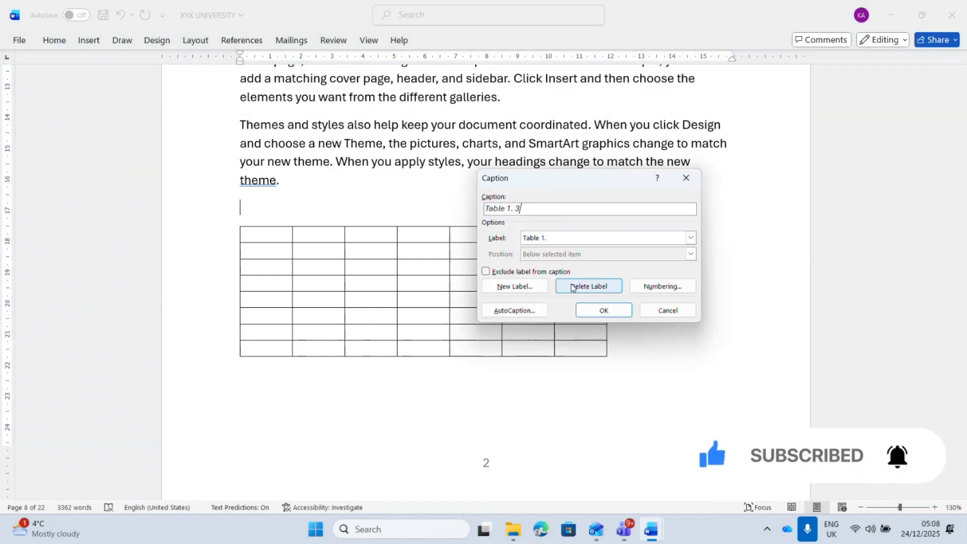
left_click(593, 315)
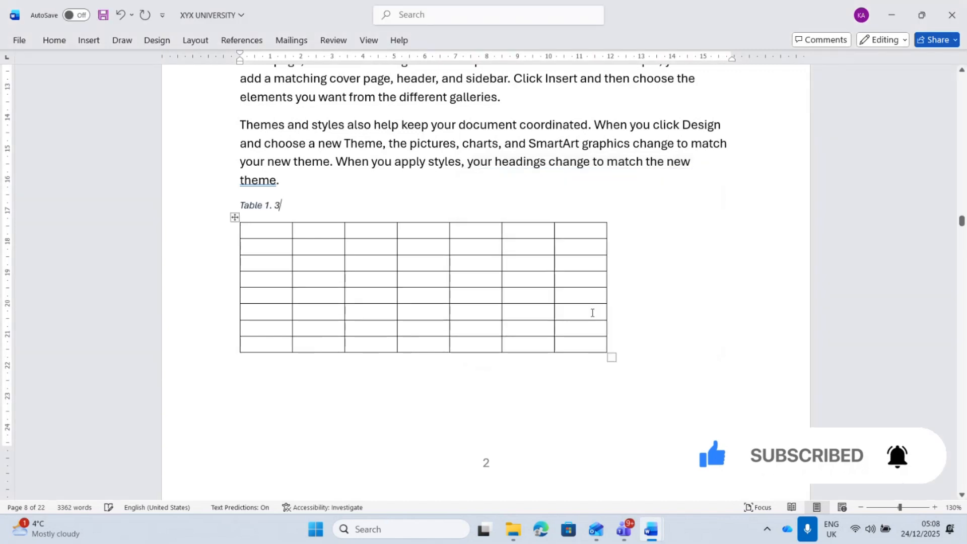
Complete the third table's caption as "Table 1.3: Introduction 3", with no space before the caption number.
type(": ")
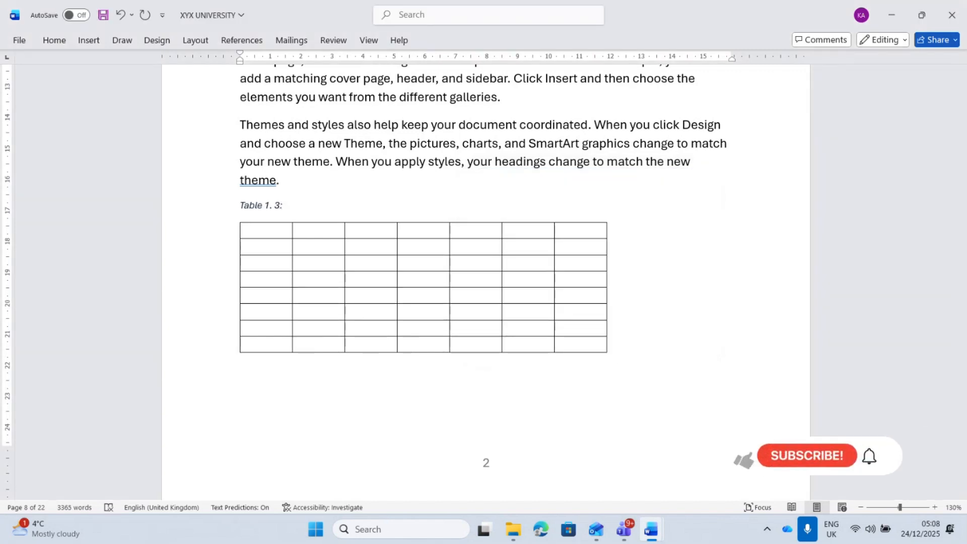
type("Introduction")
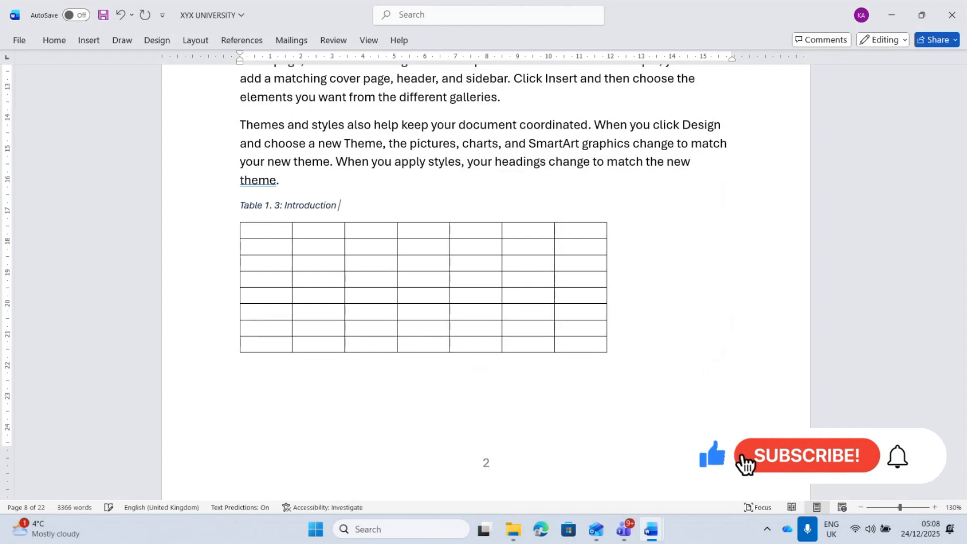
type(" 23")
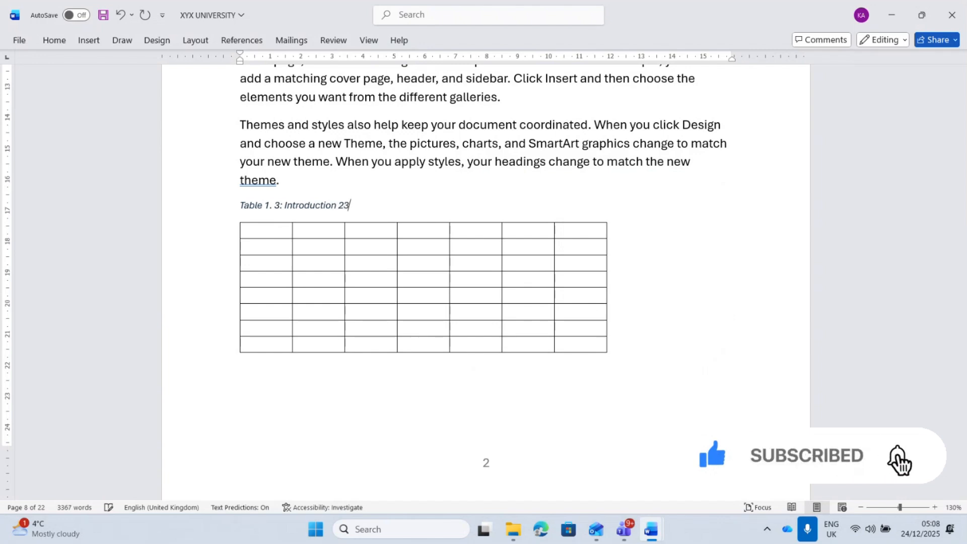
key("BackSpace")
key("BackSpace")
type("3")
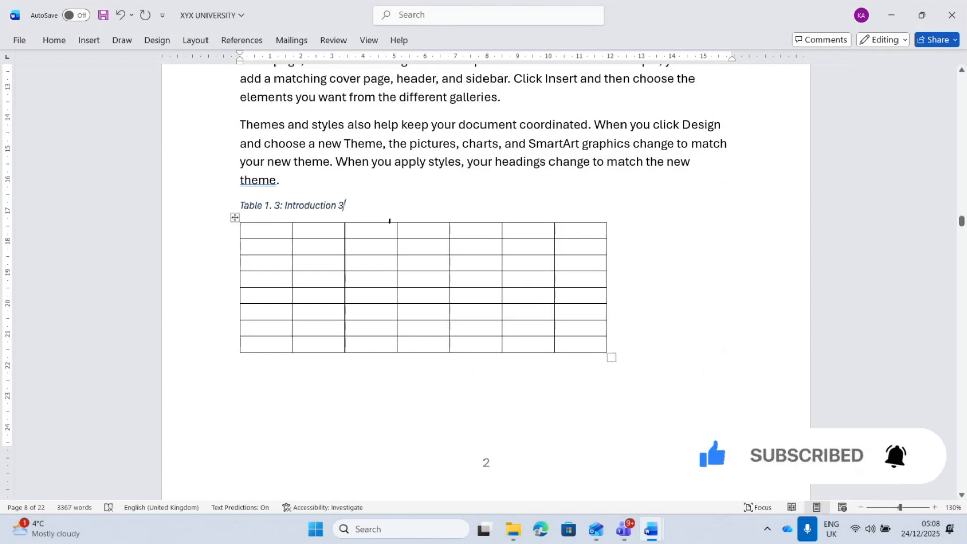
left_click(276, 206)
key("BackSpace")
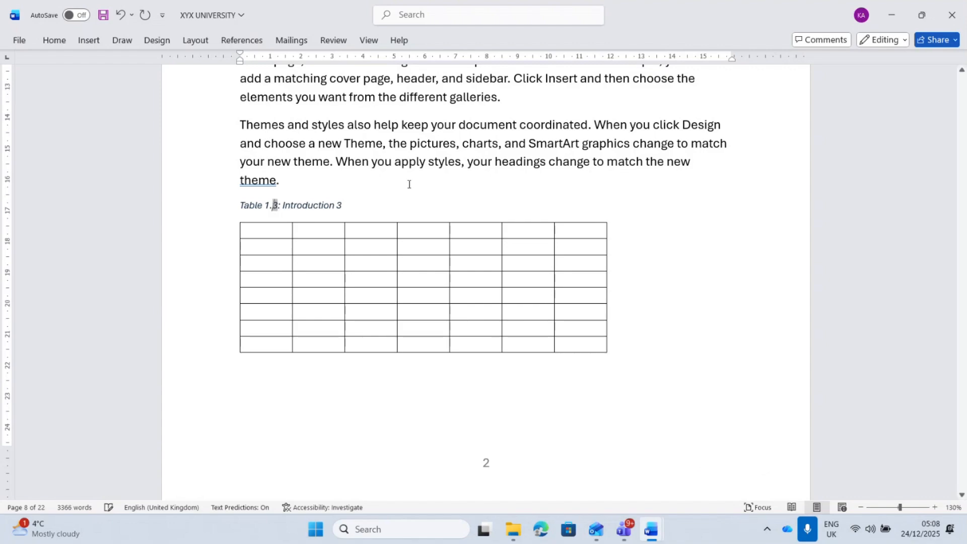
Add an empty line above the table in section 2.2 Overview and insert a caption there with a new "Table 2." label.
left_click_drag(962, 223, 962, 275)
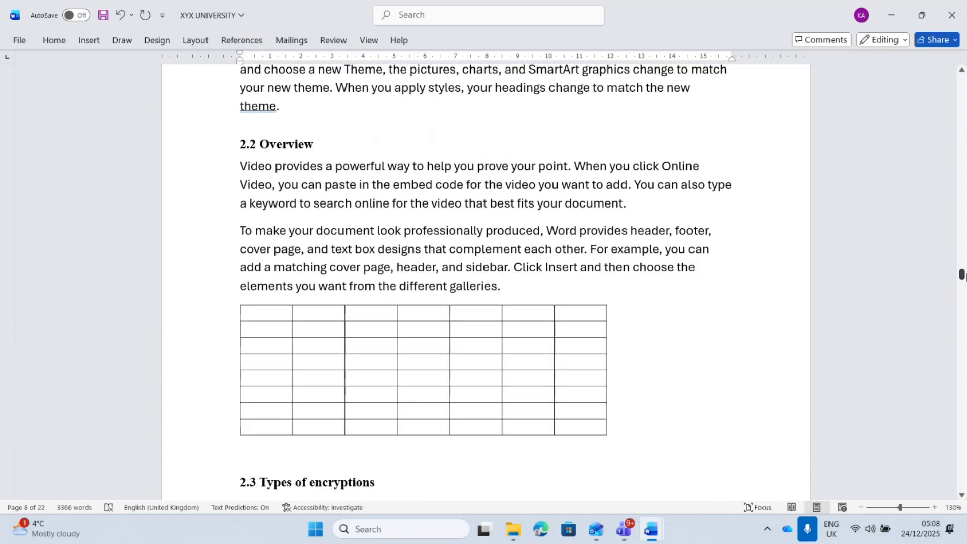
left_click(520, 288)
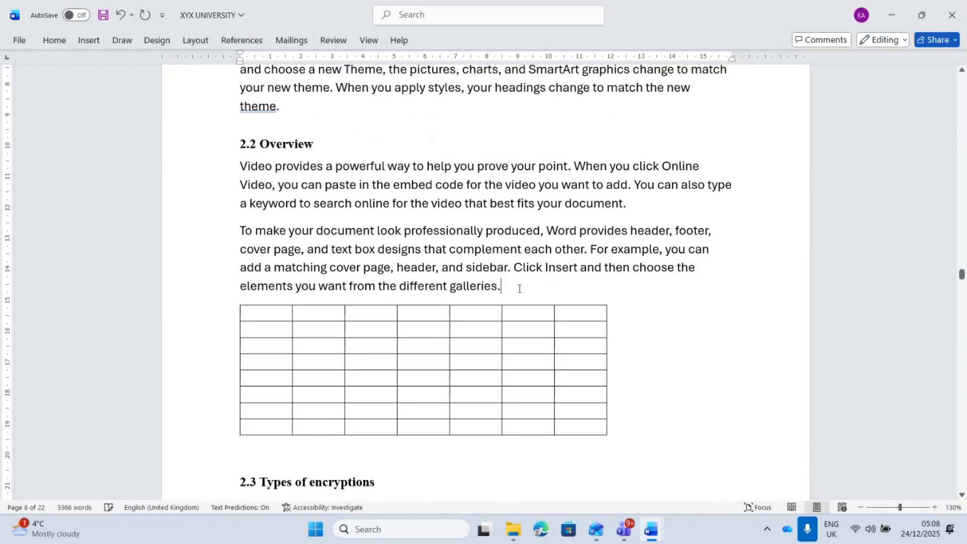
key("Return")
left_click(242, 40)
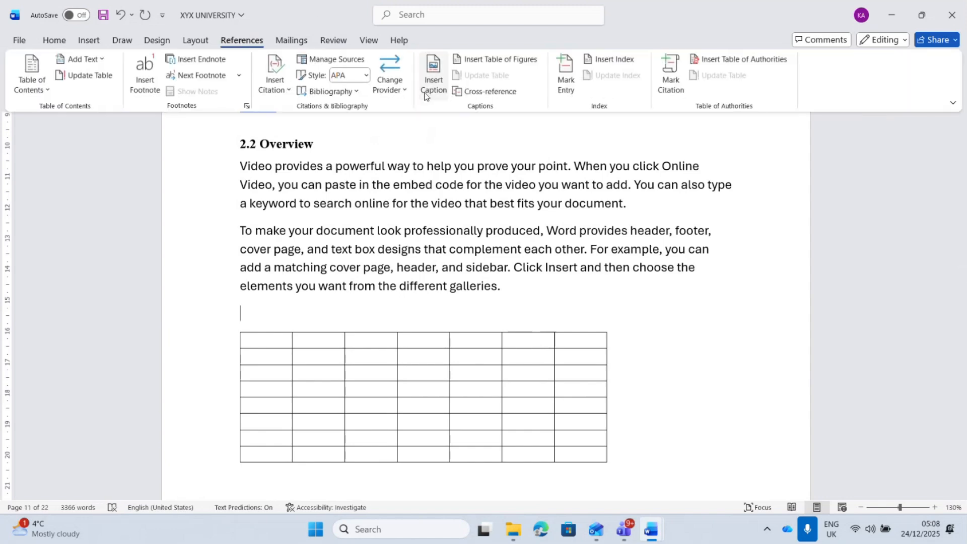
left_click(432, 80)
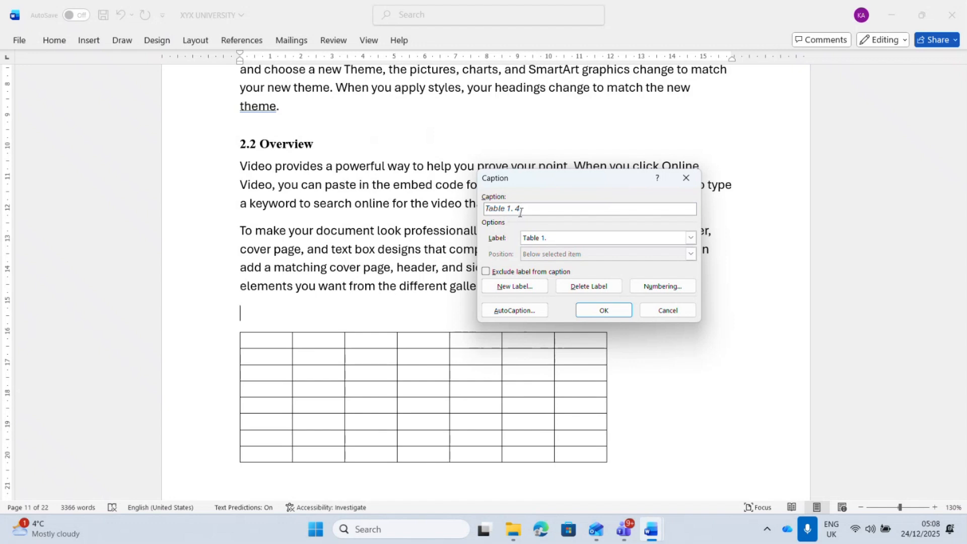
left_click(519, 296)
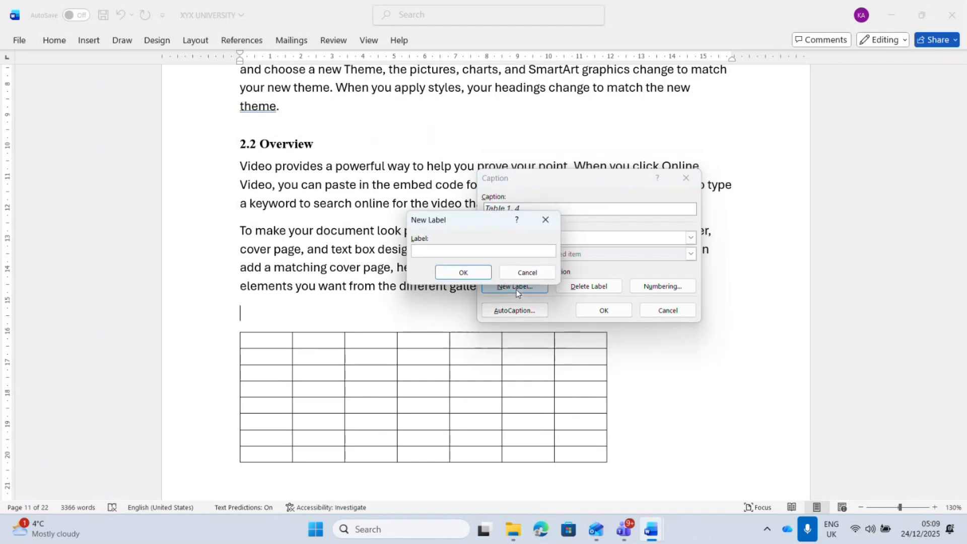
type("Table 2.")
left_click(464, 272)
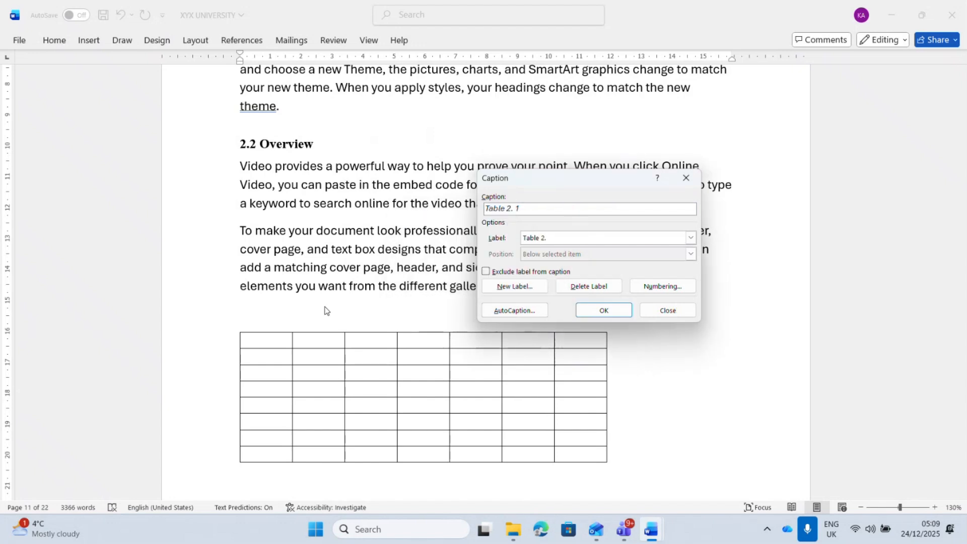
left_click(604, 310)
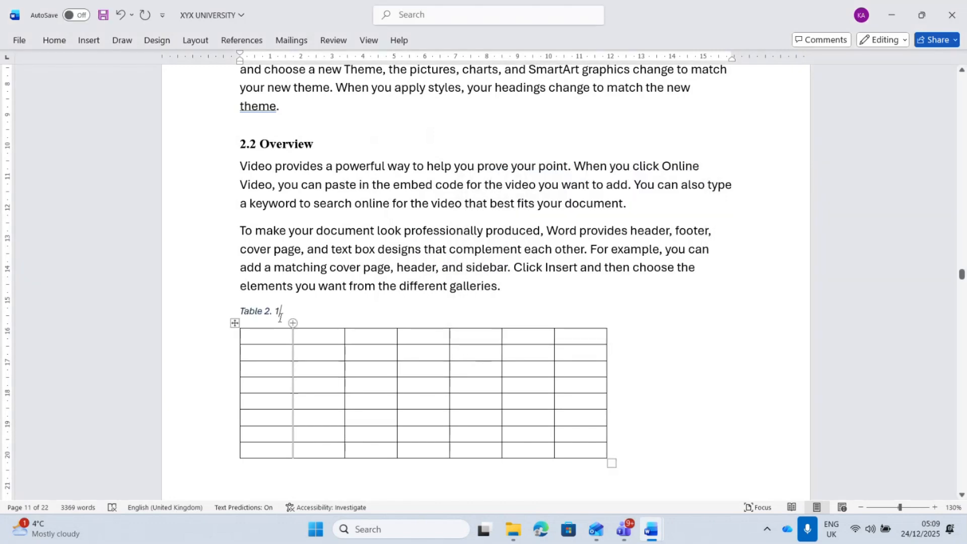
Complete the caption in section 2.2 as "Table 2.1: Overview", with no space before the caption number.
type(": Ove")
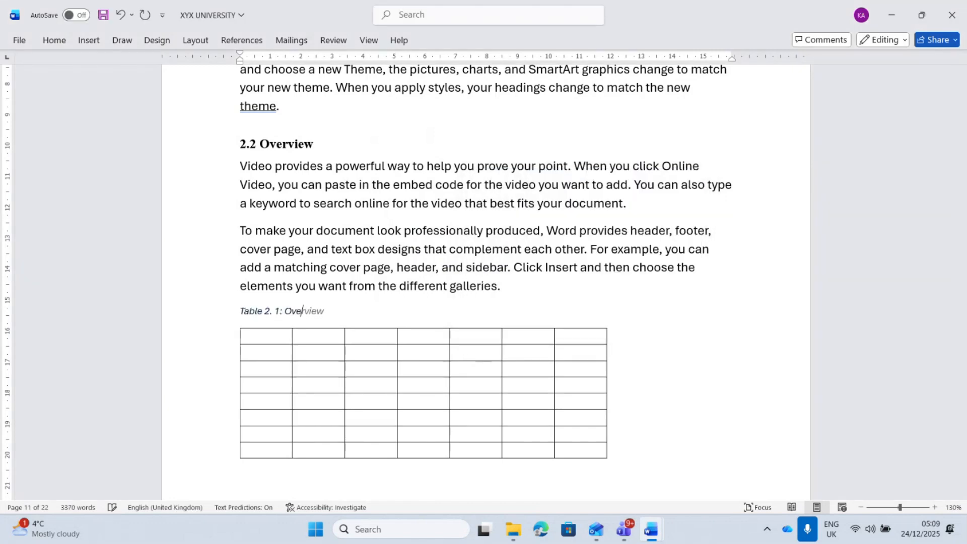
type("r")
key("Tab")
key("BackSpace")
Add an empty line above the table preceding section 2.3.2 Symmetric encryption and insert a "Table 2." caption there.
left_click_drag(962, 275, 961, 290)
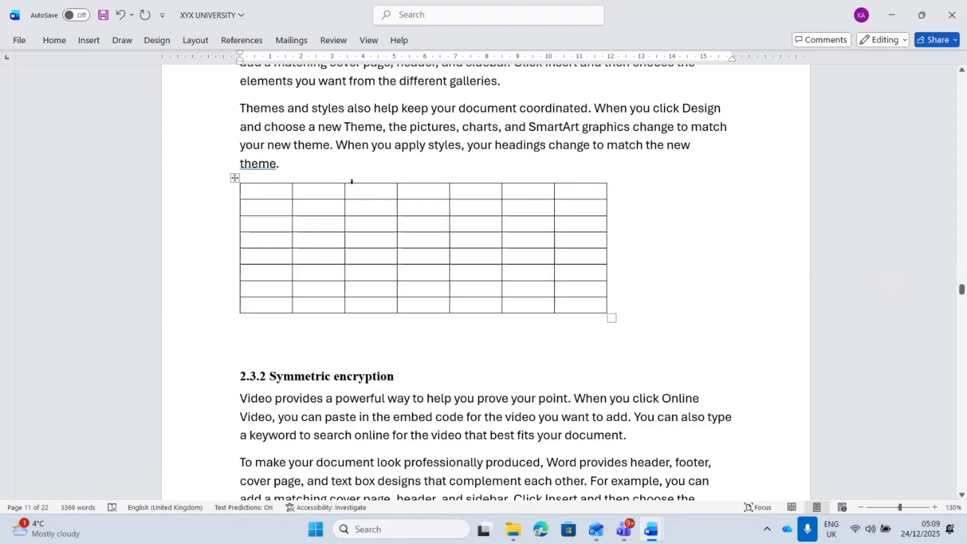
left_click(280, 167)
key("Return")
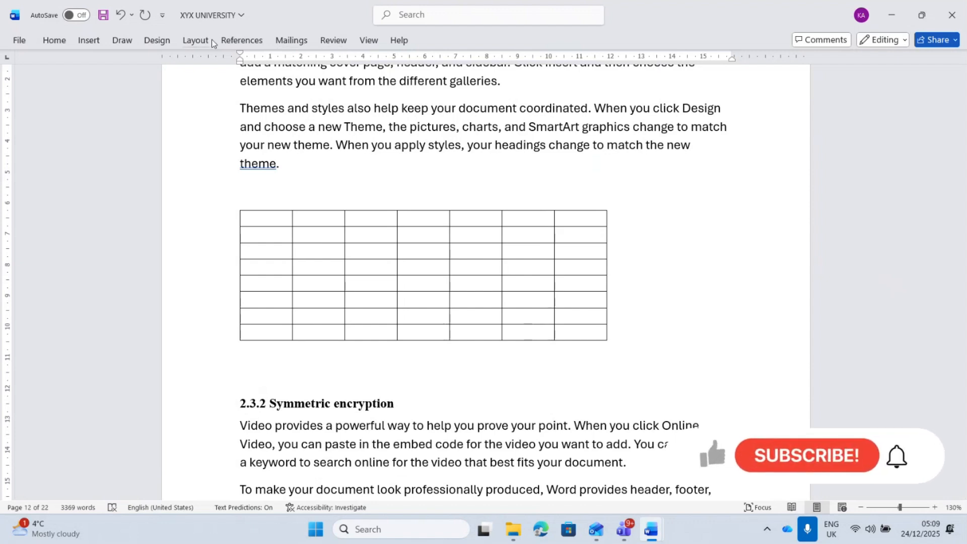
left_click(241, 40)
left_click(432, 80)
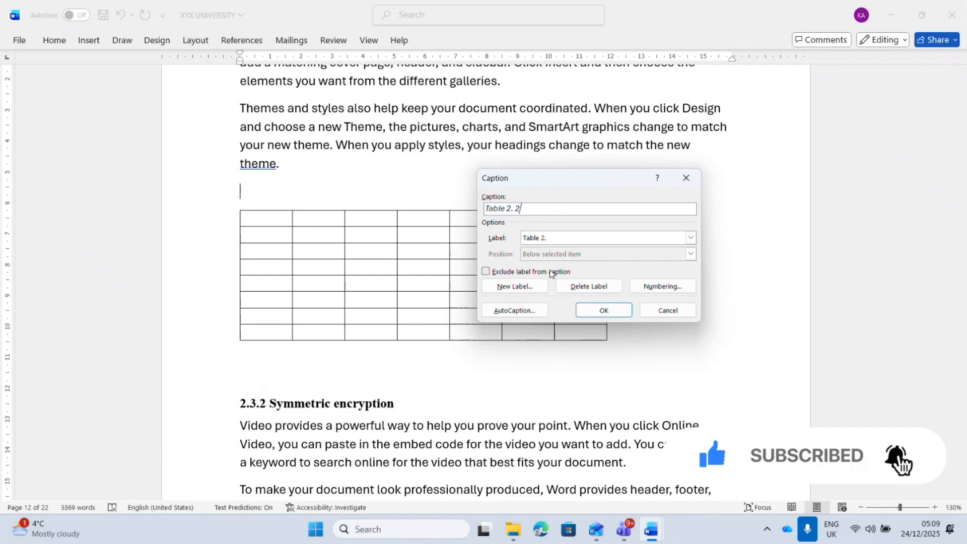
left_click(600, 310)
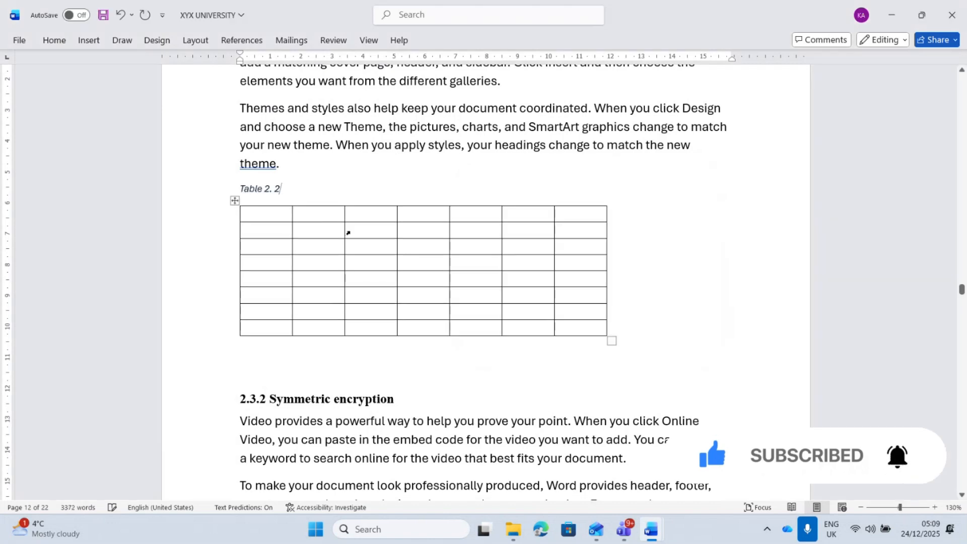
Remove the space before the new caption's number and complete the caption as "Table 2.2: Types of encryption".
key("Left")
key("BackSpace")
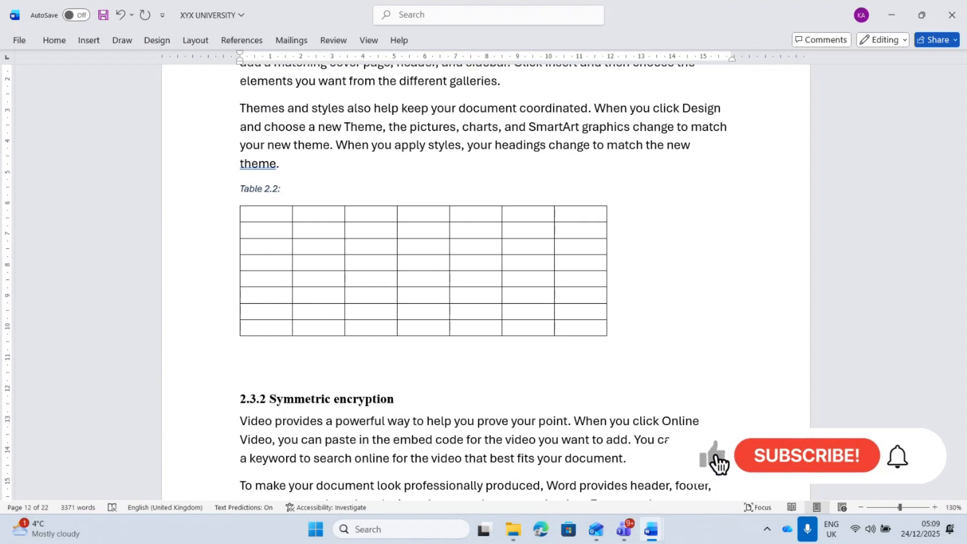
type(": Types o")
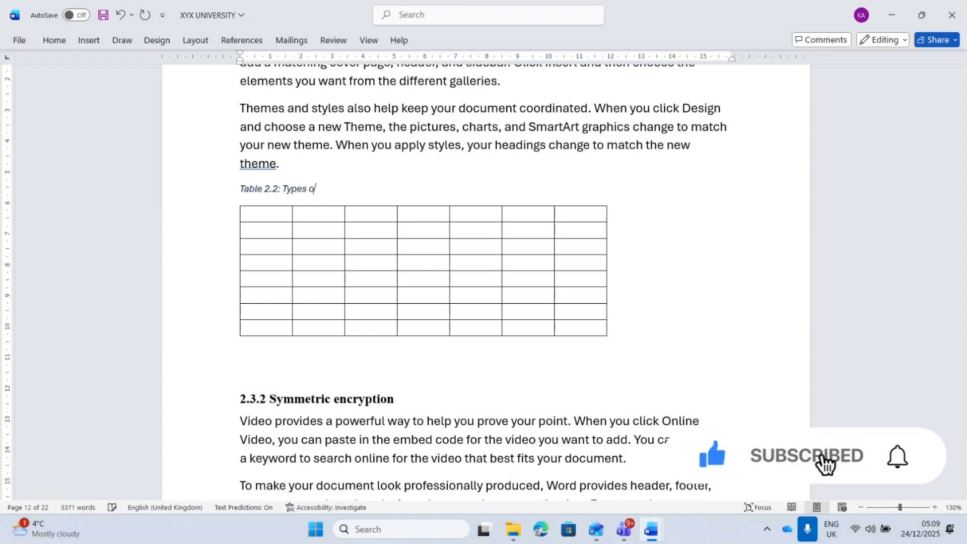
type("f encryo")
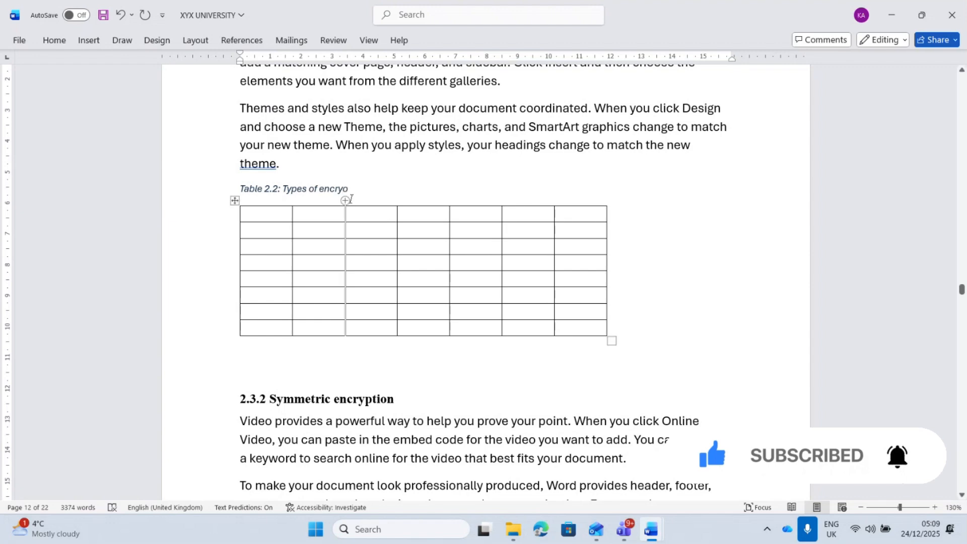
key("BackSpace")
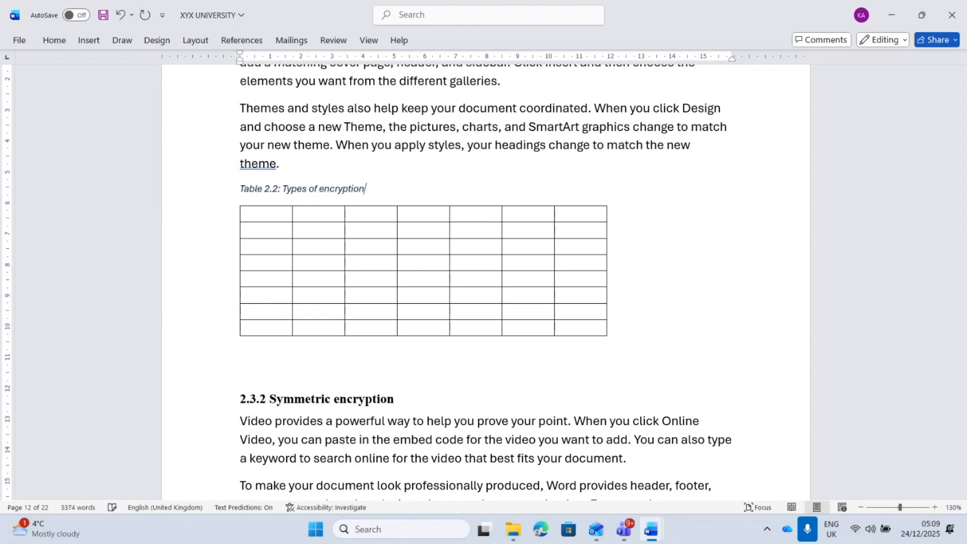
Add an empty line above the table on the page numbered 11 and insert a caption there with a new "Table 4." label.
left_click_drag(960, 287, 962, 390)
left_click(310, 211)
key("Return")
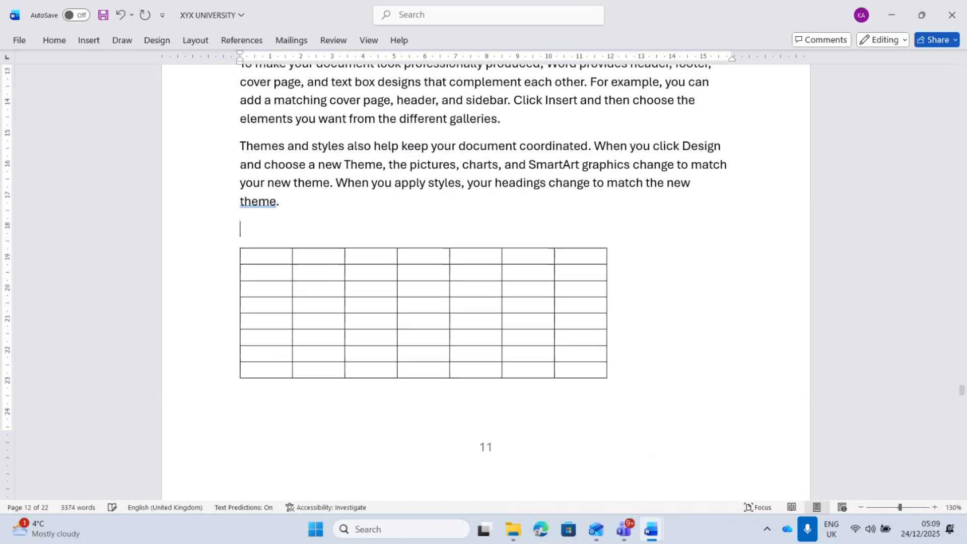
left_click(242, 40)
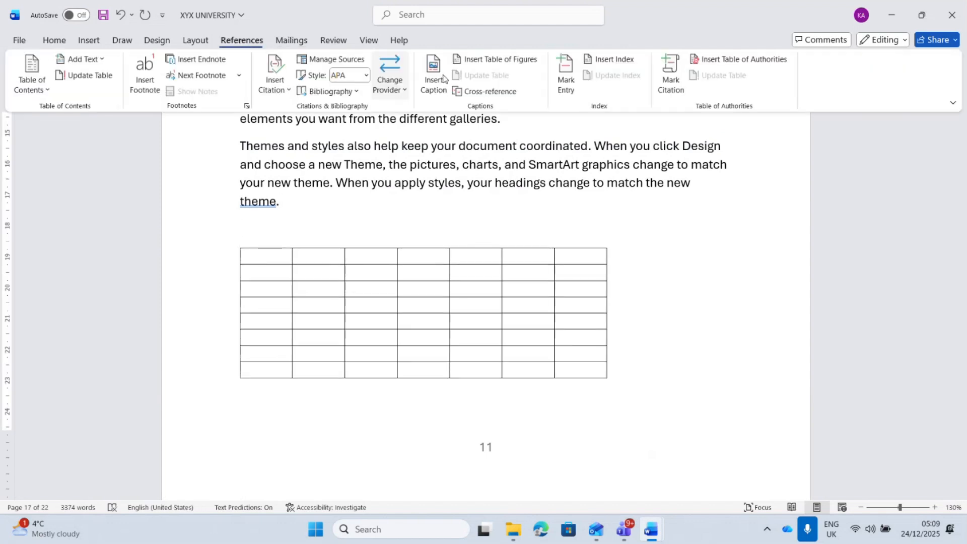
left_click(425, 77)
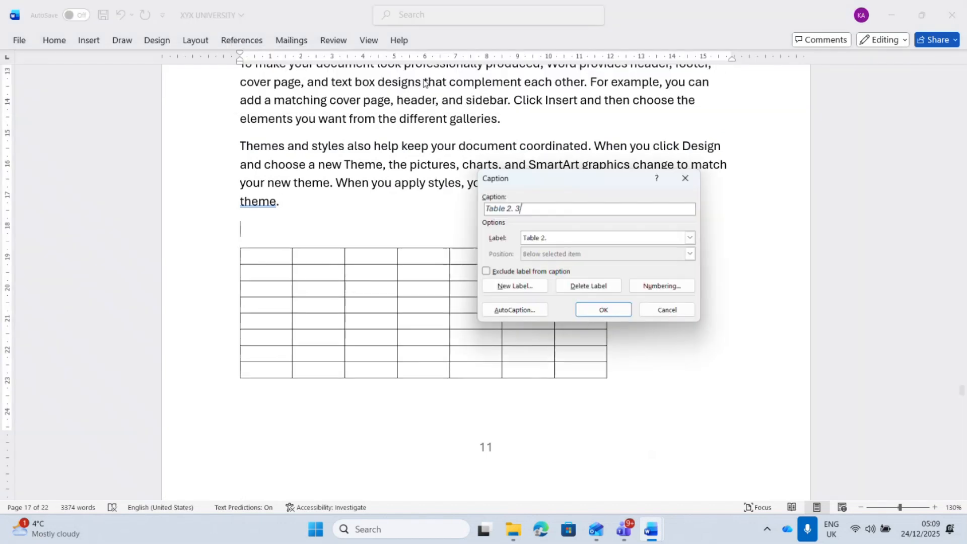
left_click(511, 287)
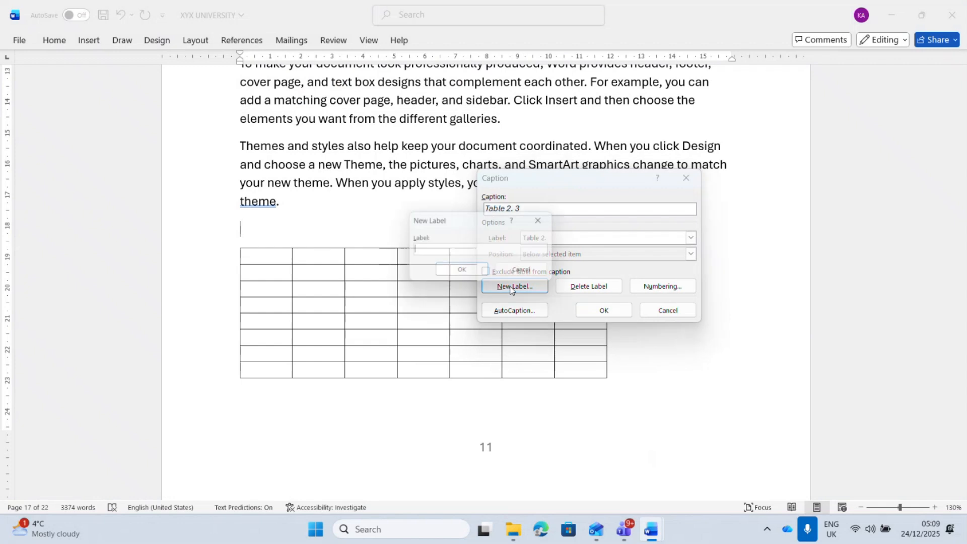
left_click(463, 272)
left_click(604, 311)
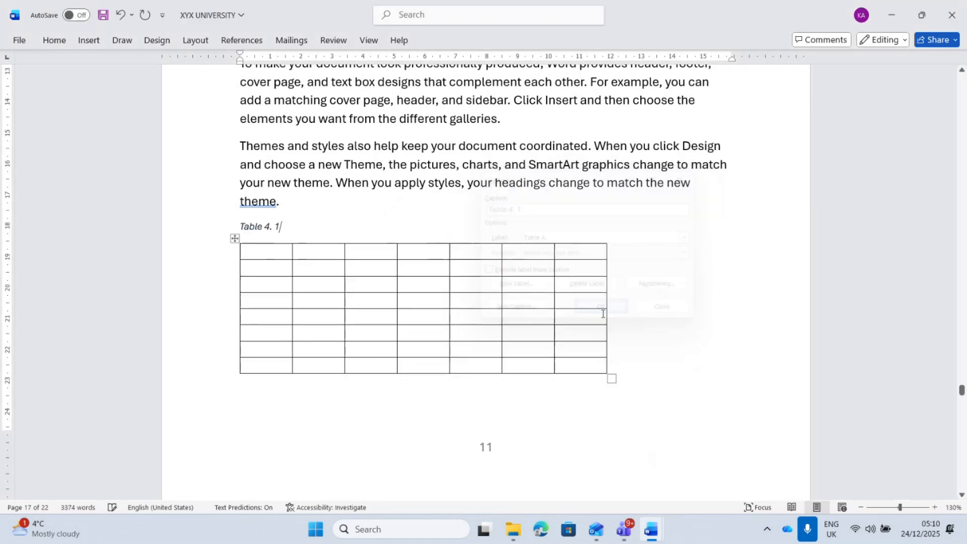
Complete the caption on the page numbered 11 as "Table 4.1: Accuracy plot", with no space before the caption number.
type(":")
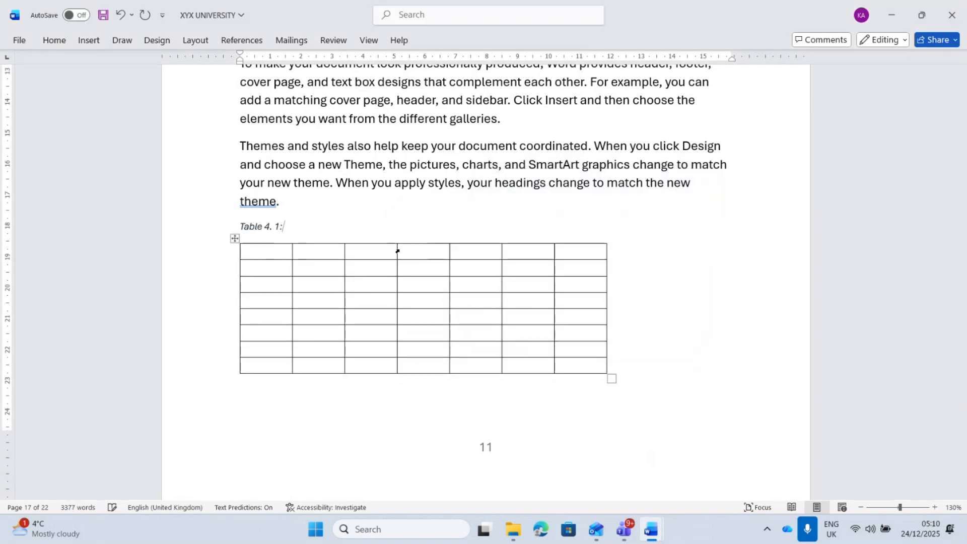
type(" Accuracy plot")
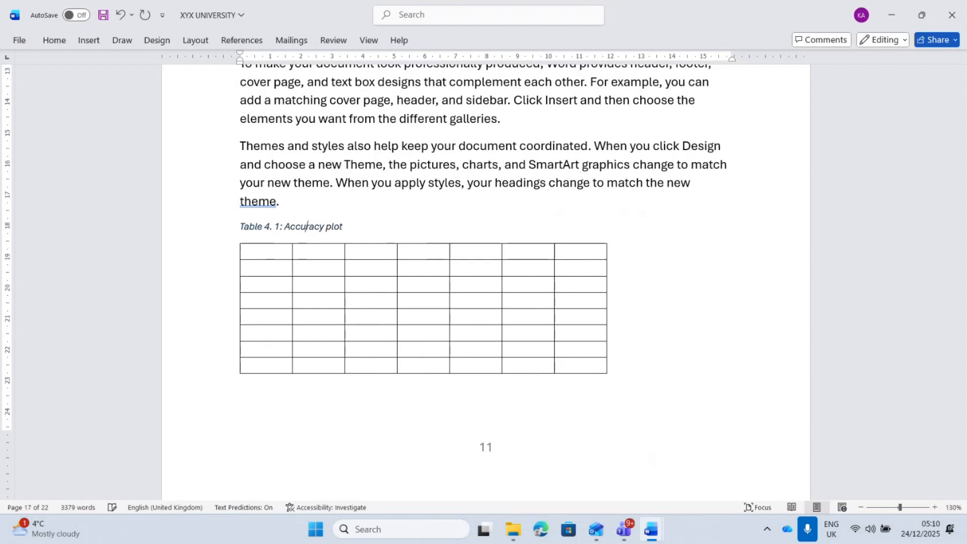
key("BackSpace")
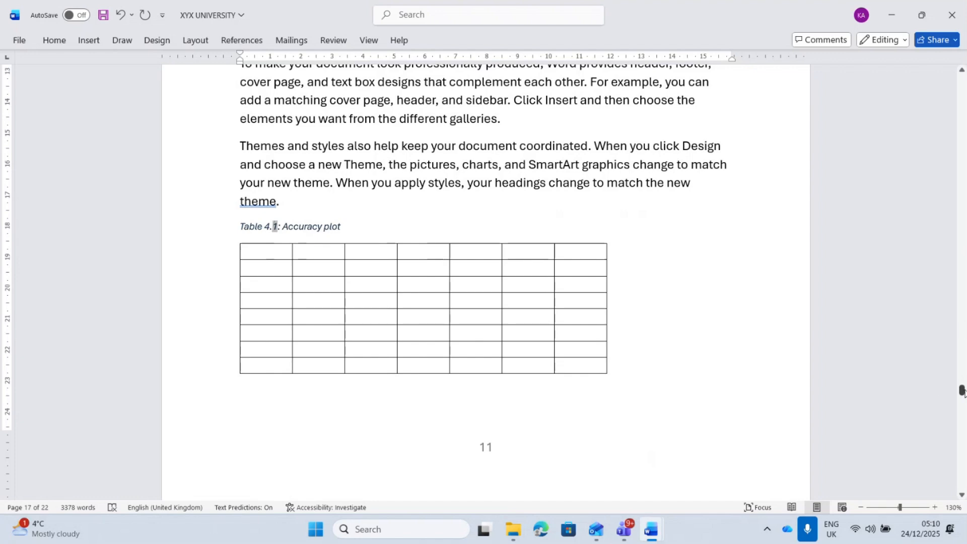
Insert a caption with the "Table 4." label on the empty line above the table on the page numbered 12.
left_click_drag(962, 391, 962, 409)
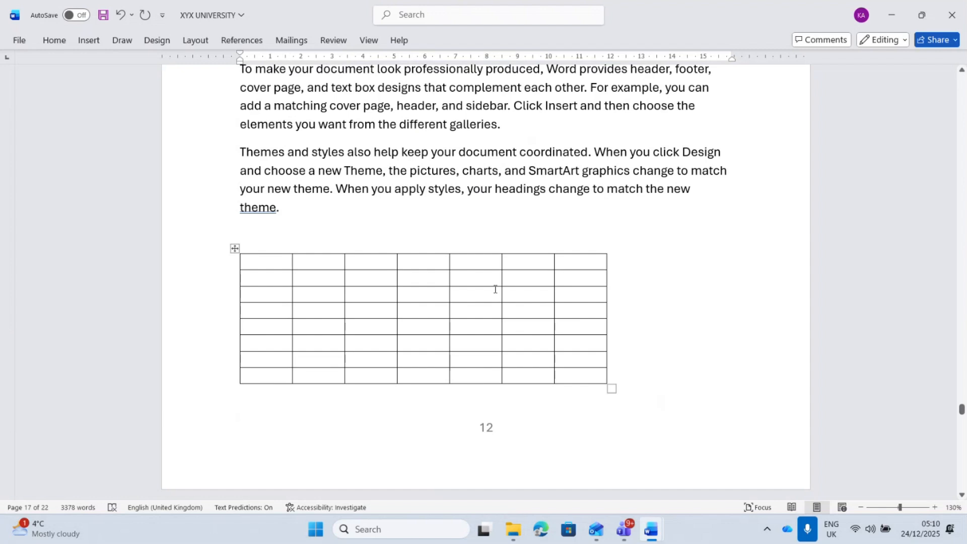
left_click(267, 243)
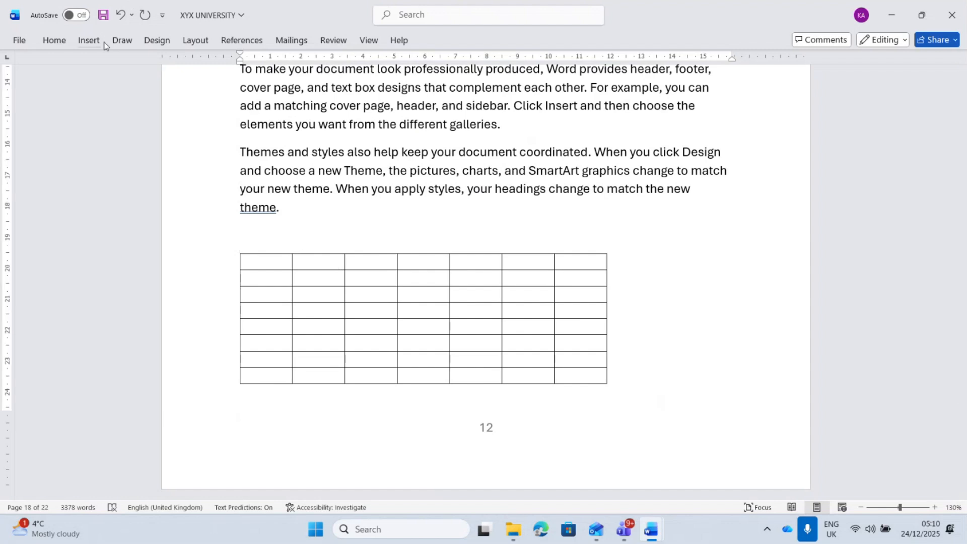
left_click(253, 42)
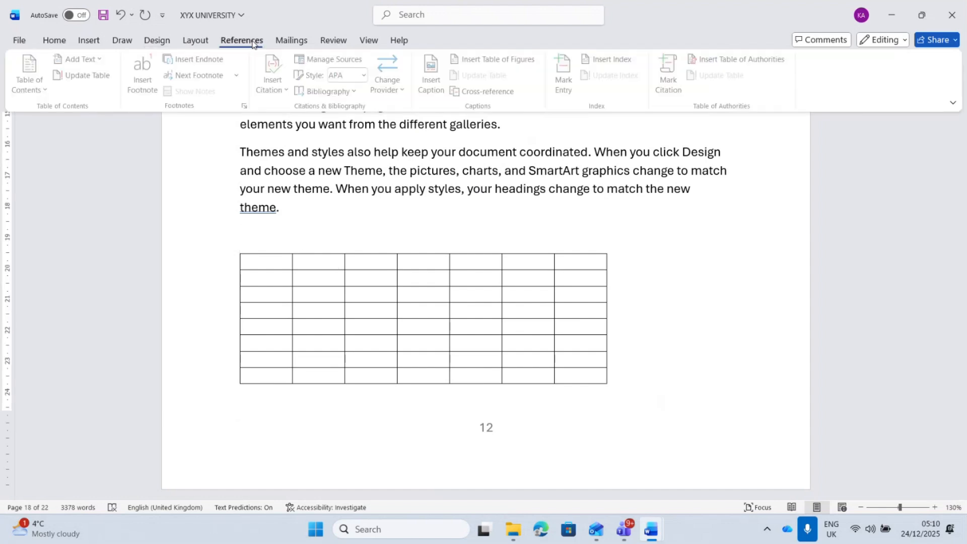
left_click(432, 83)
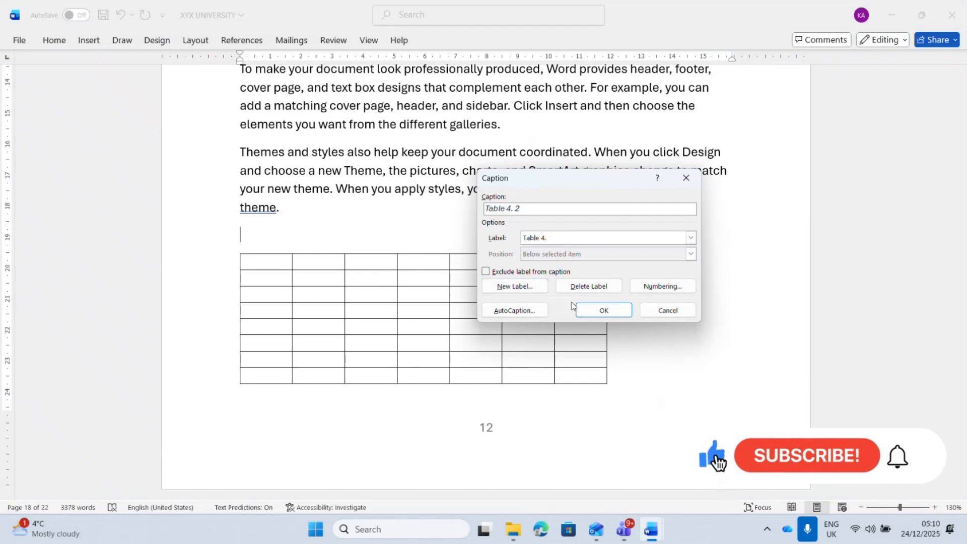
left_click(604, 310)
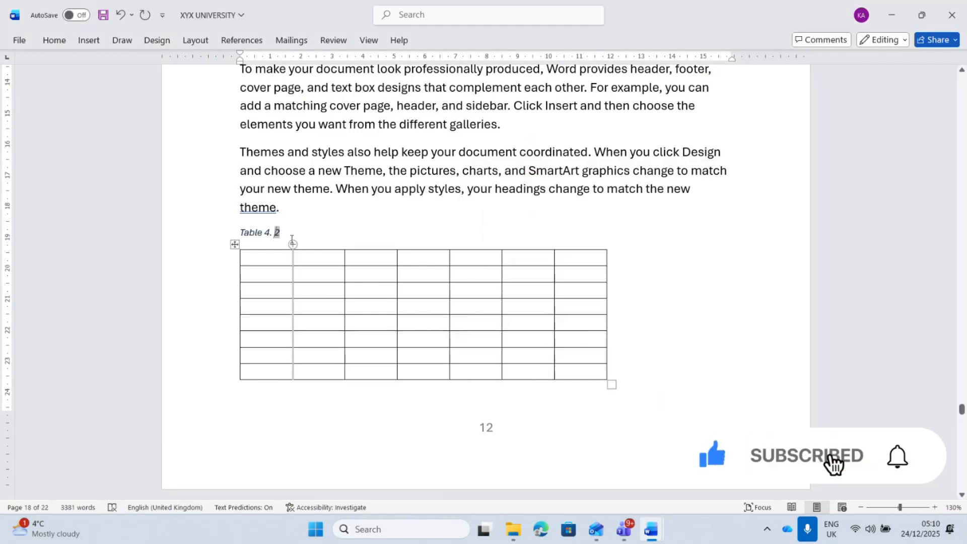
Remove the space before the caption number on the page numbered 12 and complete the caption as "Table 4.2: Loss plot".
key("BackSpace")
key("Right")
type(":")
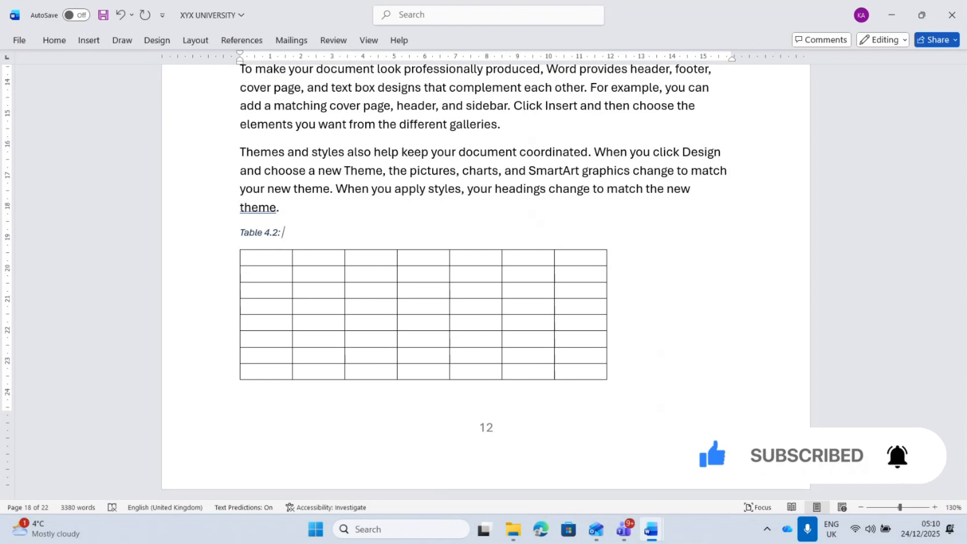
type(" Loss p")
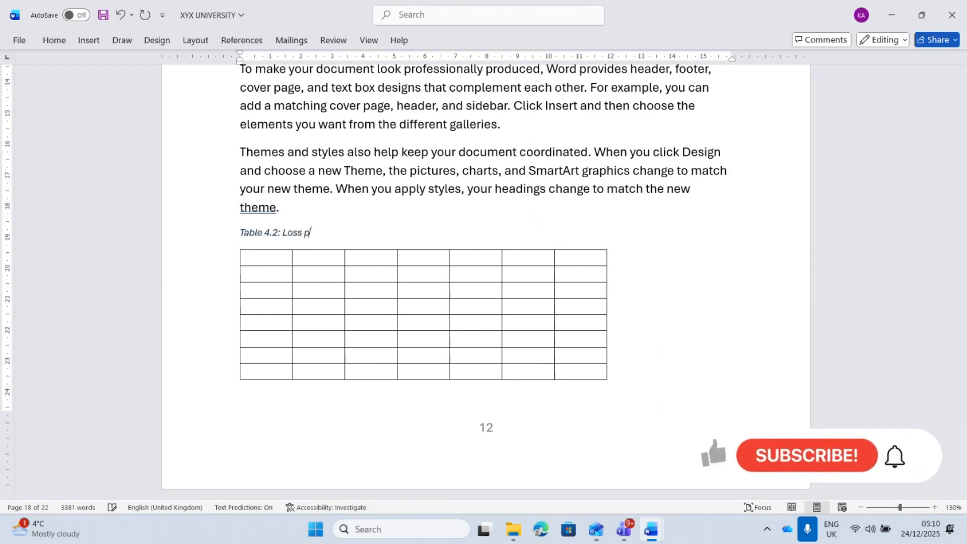
type("lot")
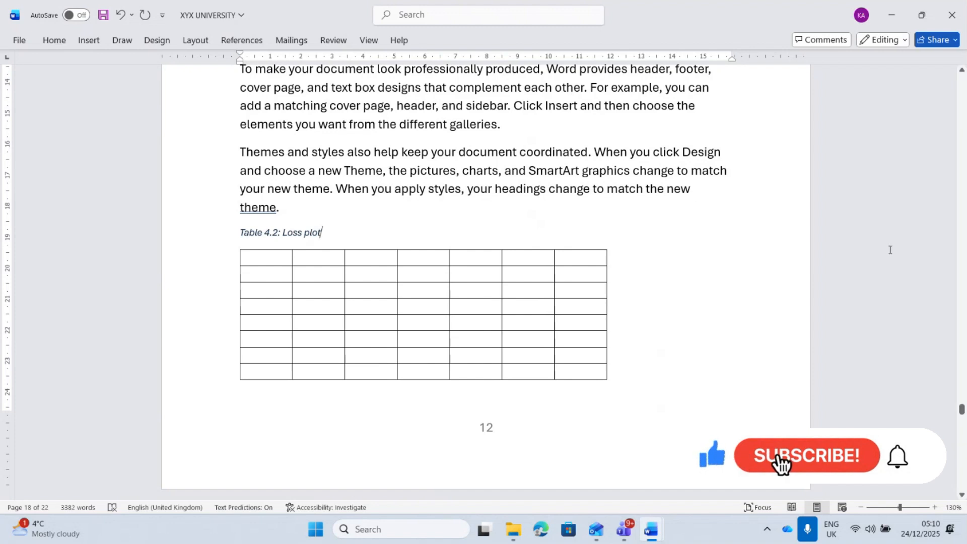
left_click_drag(962, 409, 963, 426)
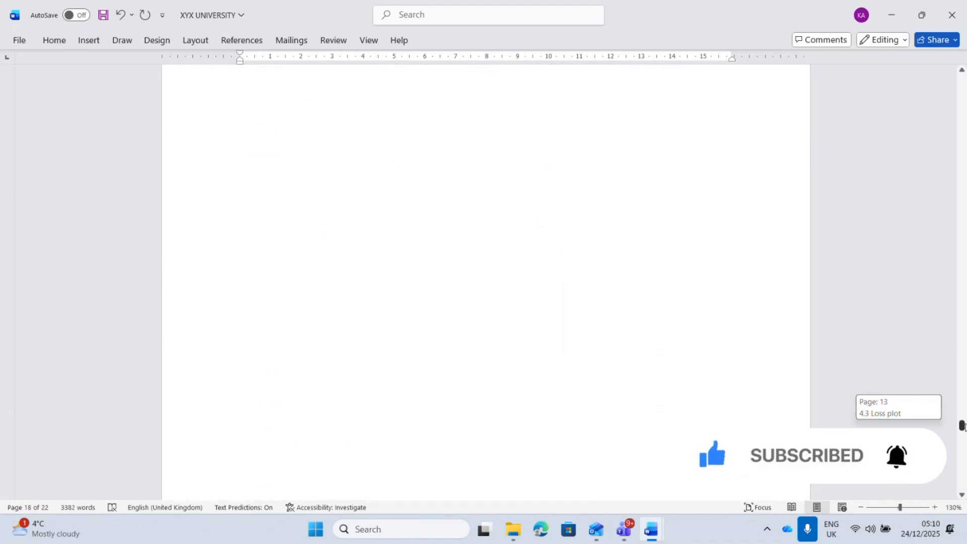
left_click_drag(961, 425, 962, 304)
left_click(472, 283)
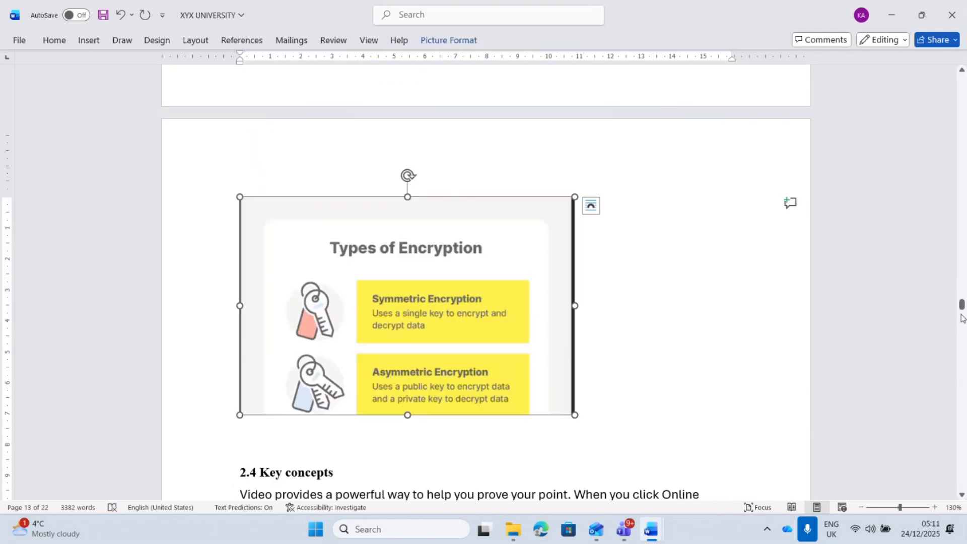
left_click_drag(962, 306, 962, 203)
left_click(552, 358)
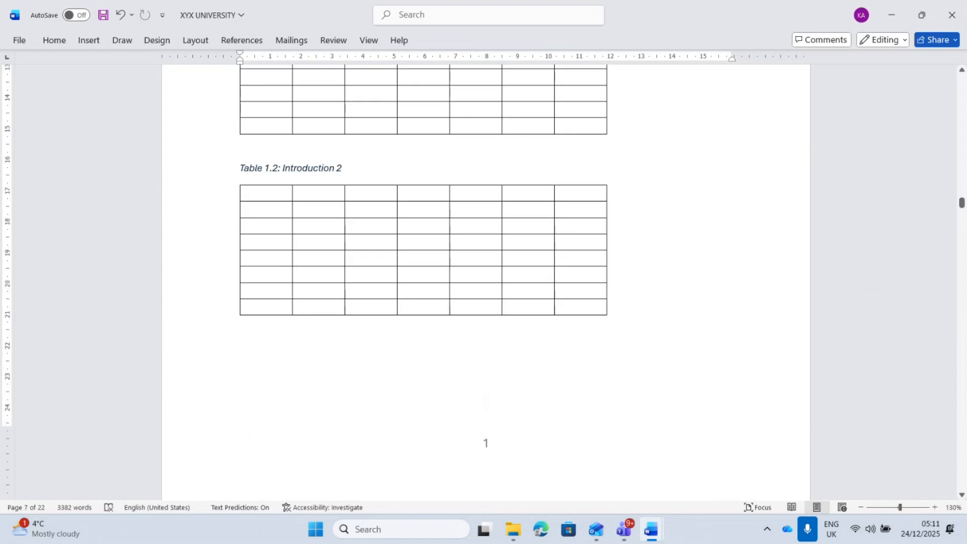
Paste the copied Types of Encryption picture above section 1.2 Problem Statement and add an empty line below it.
key("ctrl+v")
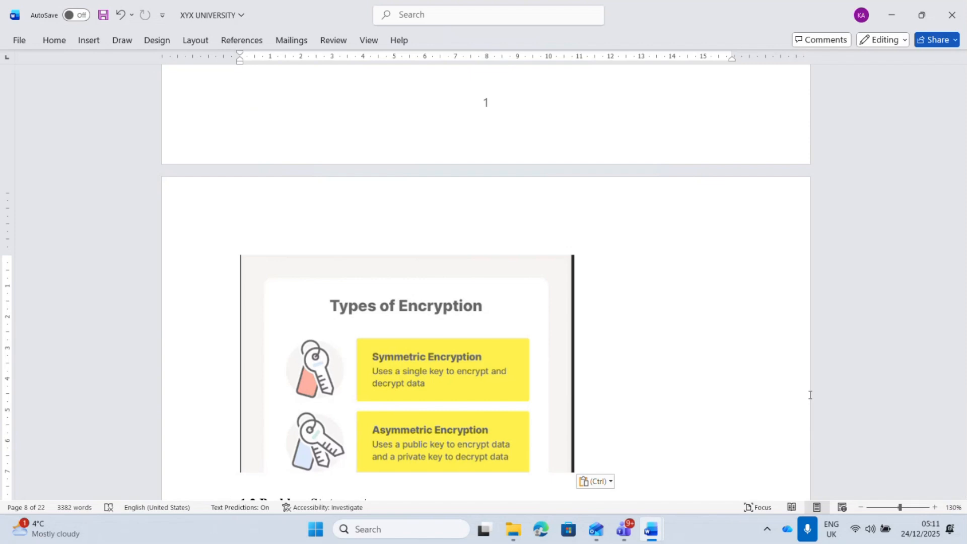
left_click(417, 358)
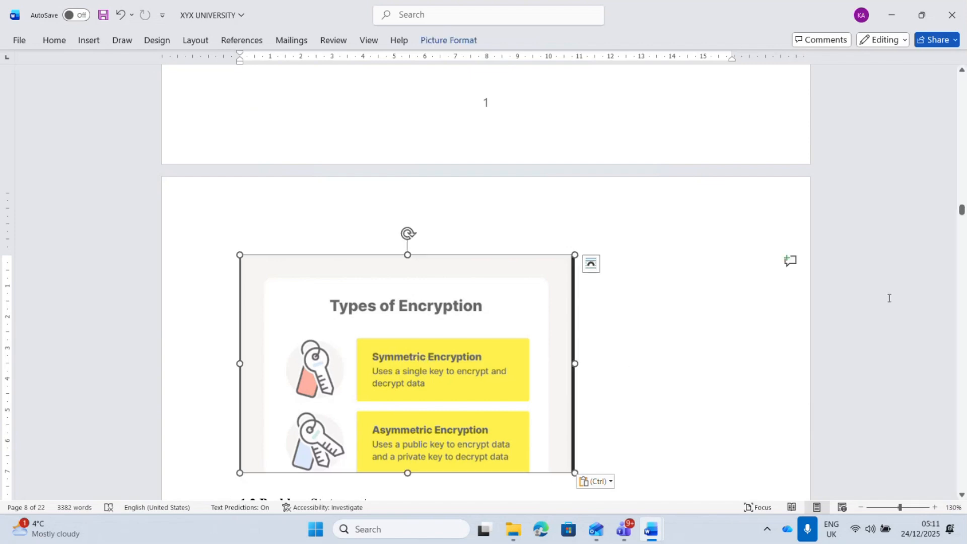
left_click(960, 496)
left_click(961, 496)
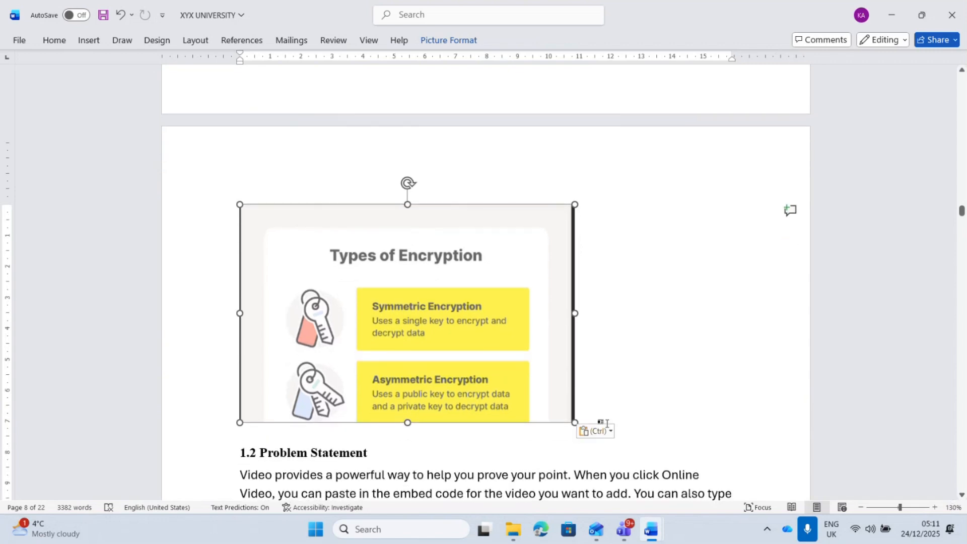
left_click(597, 431)
left_click(578, 420)
left_click(587, 405)
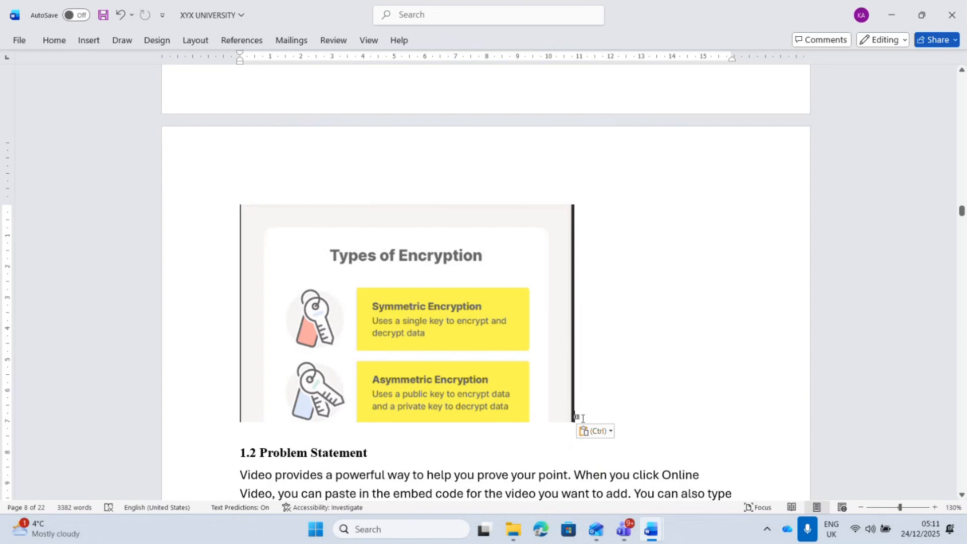
key("Return")
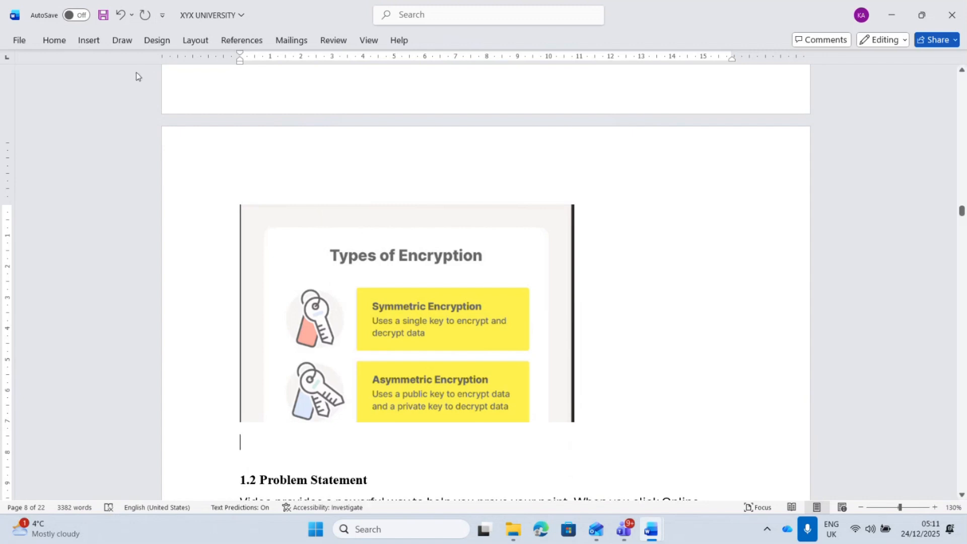
Start a caption on the empty line below the pasted picture and create a new "Figure 1." label for it.
left_click(89, 40)
left_click(242, 40)
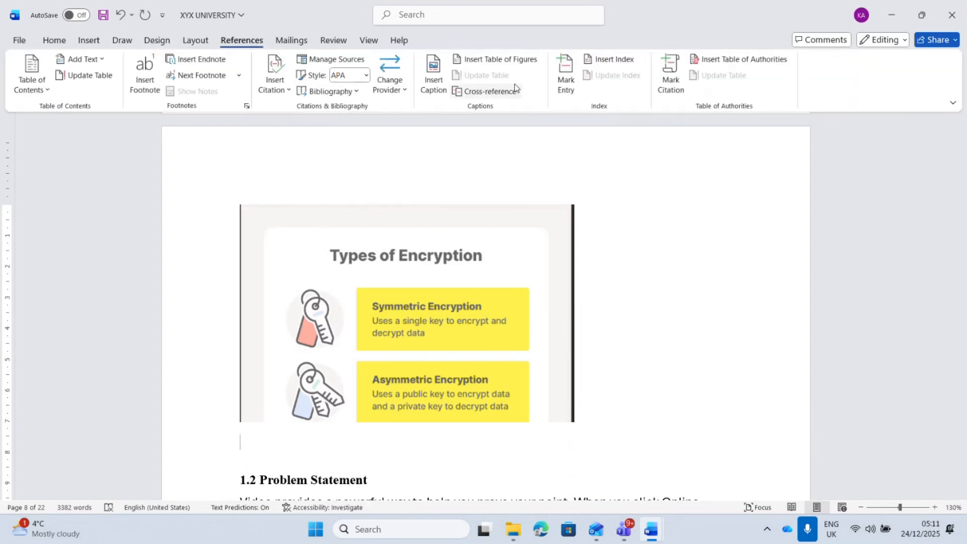
left_click(433, 76)
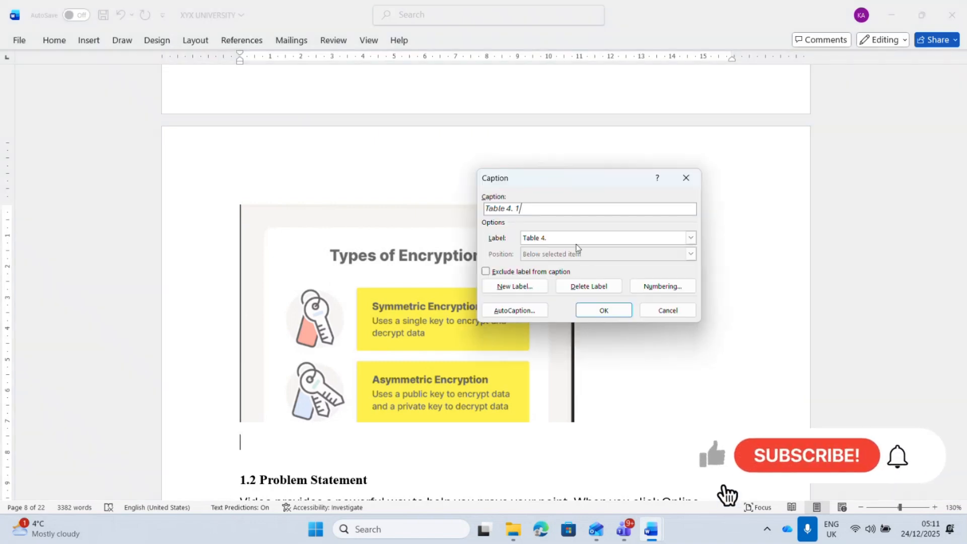
left_click(577, 238)
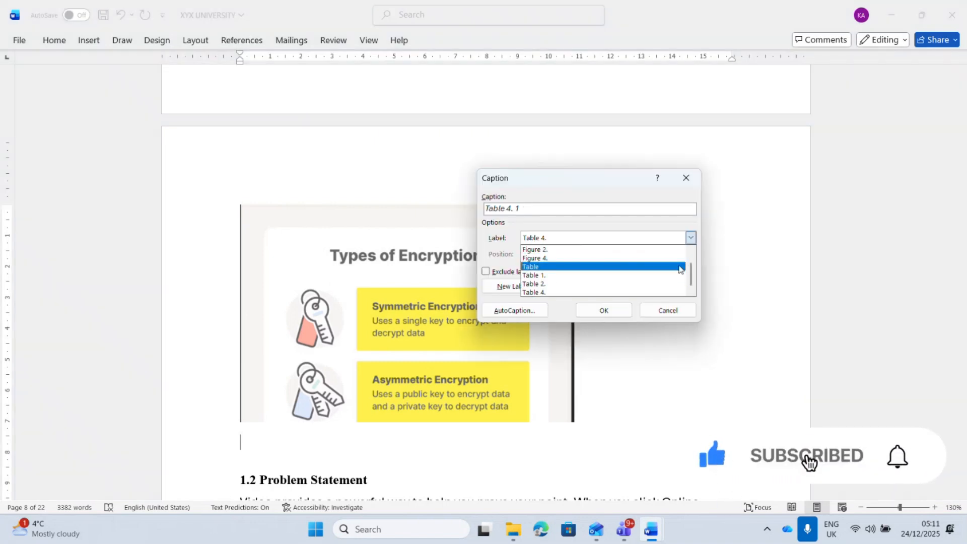
scroll(604, 261, "up", 1)
left_click(587, 257)
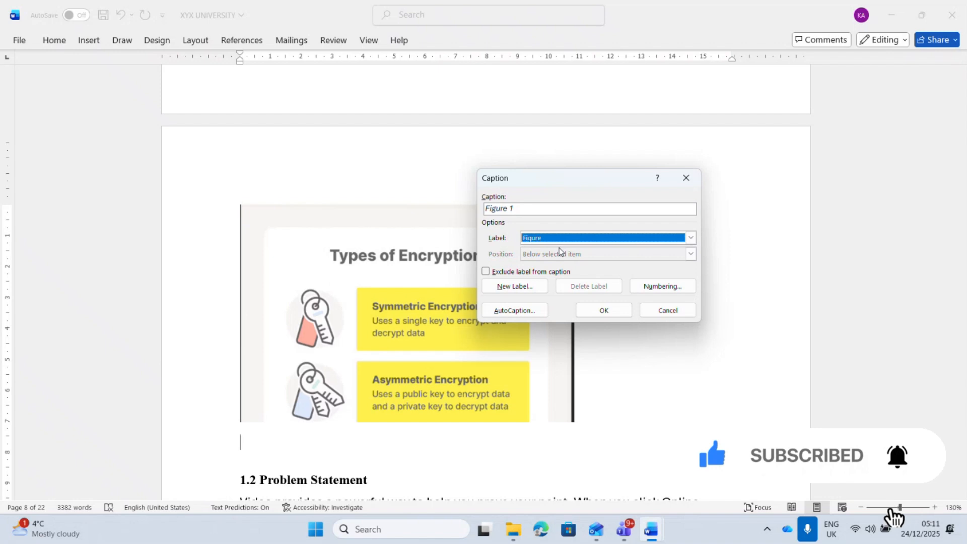
left_click(513, 286)
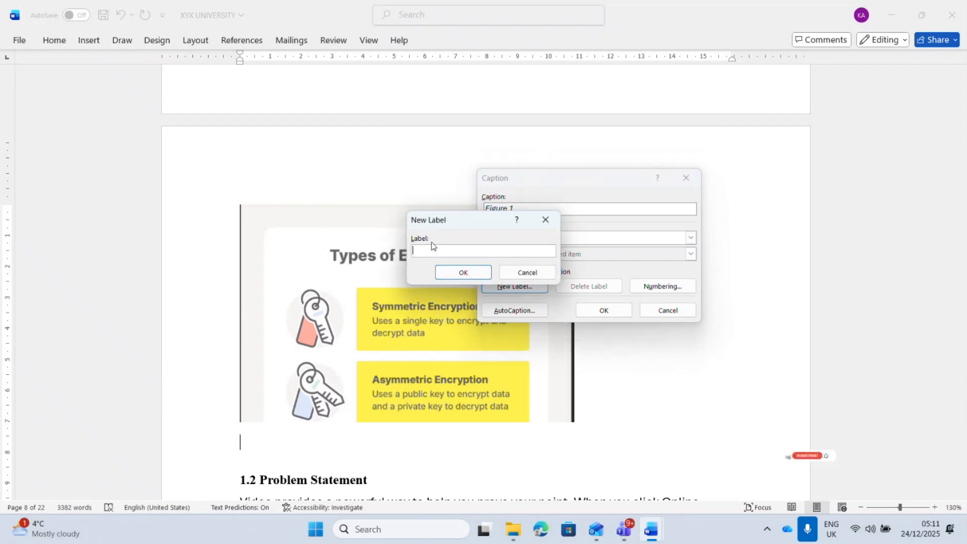
type("Figure 1")
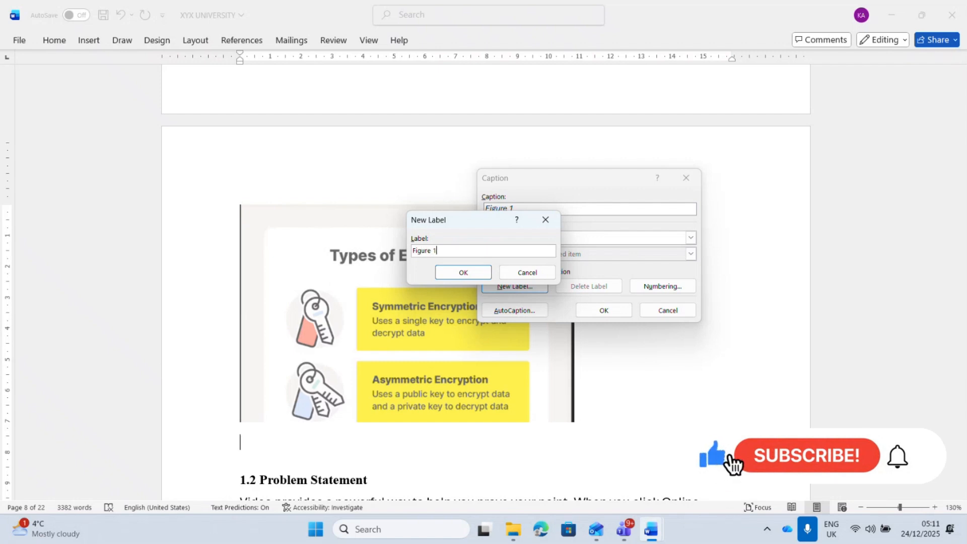
type(".")
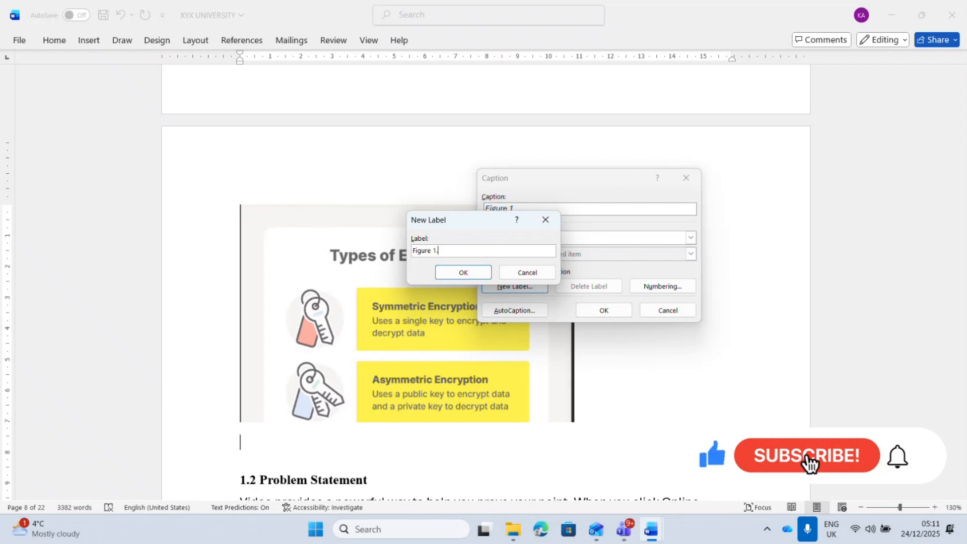
left_click(462, 274)
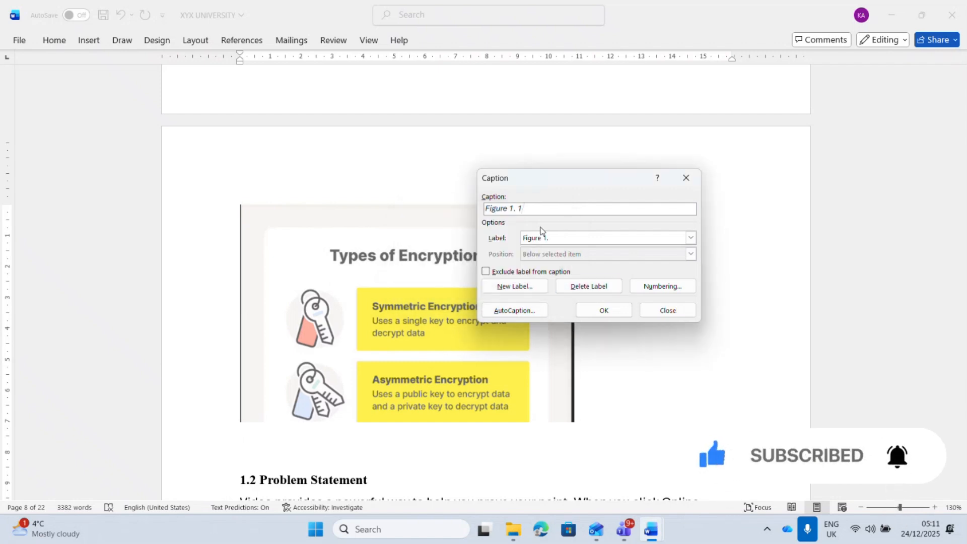
Insert the caption and complete it as "Figure 1.1: Types of Encryption", with no space before the caption number.
left_click(599, 311)
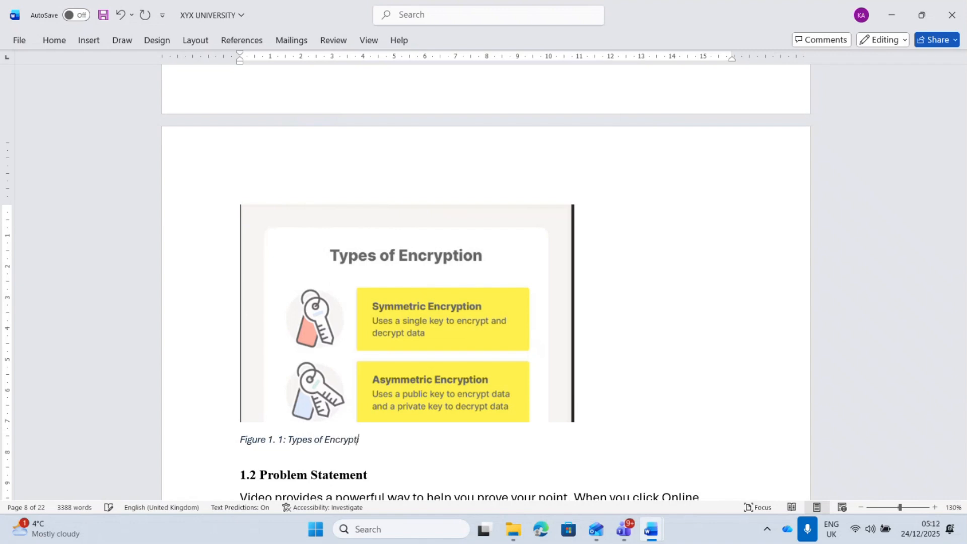
left_click(279, 440)
key("BackSpace")
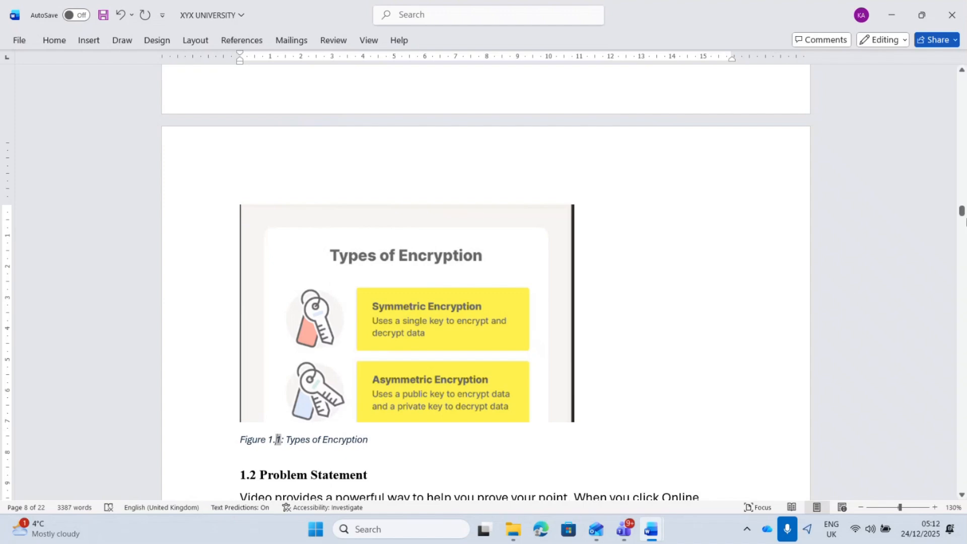
Insert a caption with a new "Figure 2." label on the empty line below the encryption picture above section 2.4 Key concepts.
left_click_drag(961, 214, 962, 308)
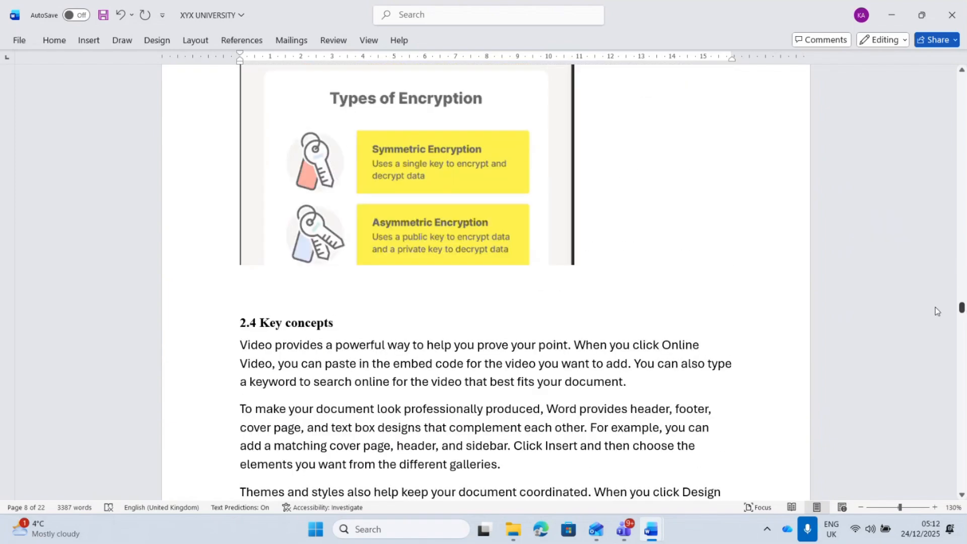
left_click(496, 284)
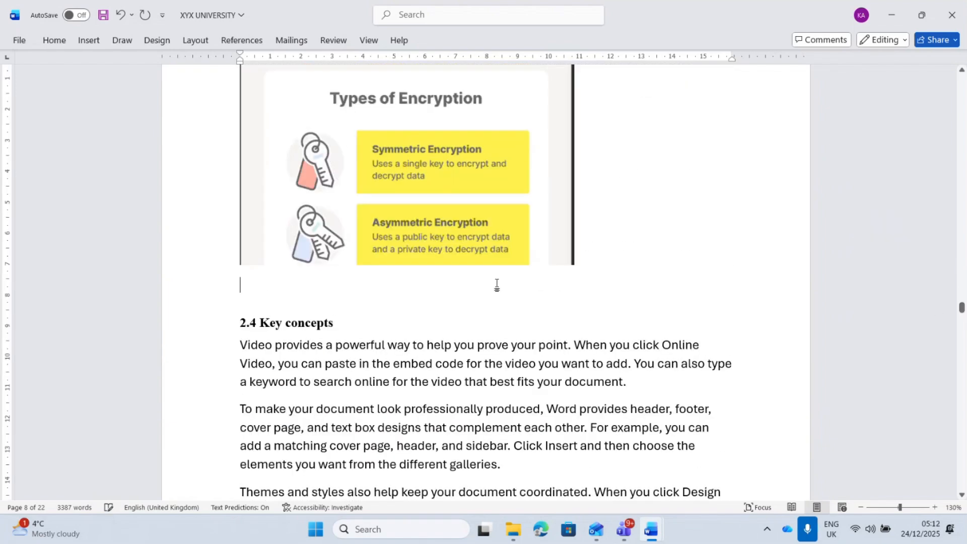
left_click(264, 42)
left_click(433, 75)
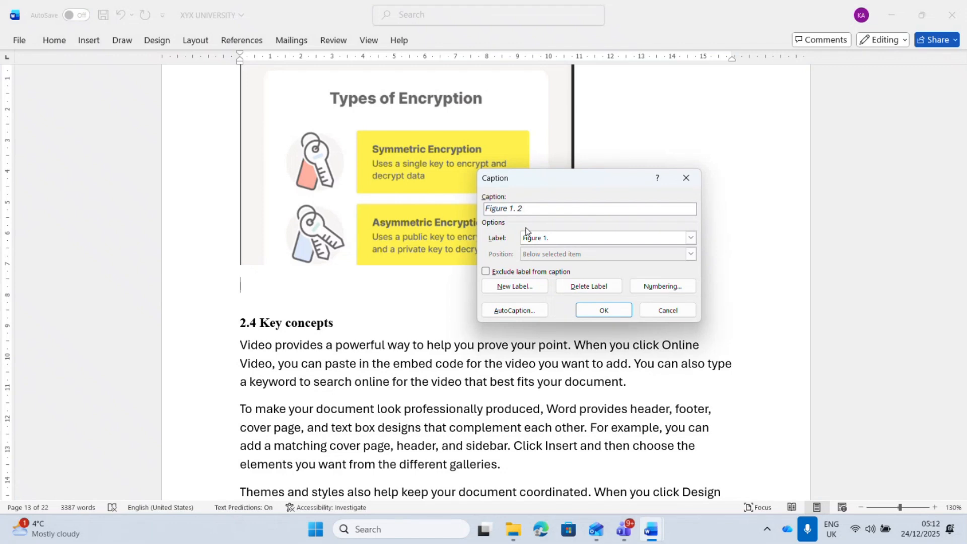
left_click(524, 285)
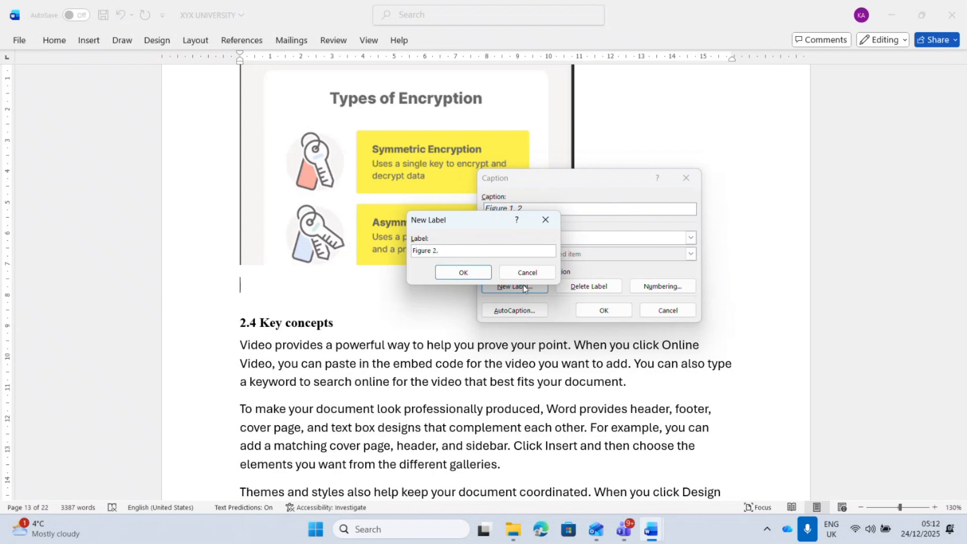
left_click(462, 272)
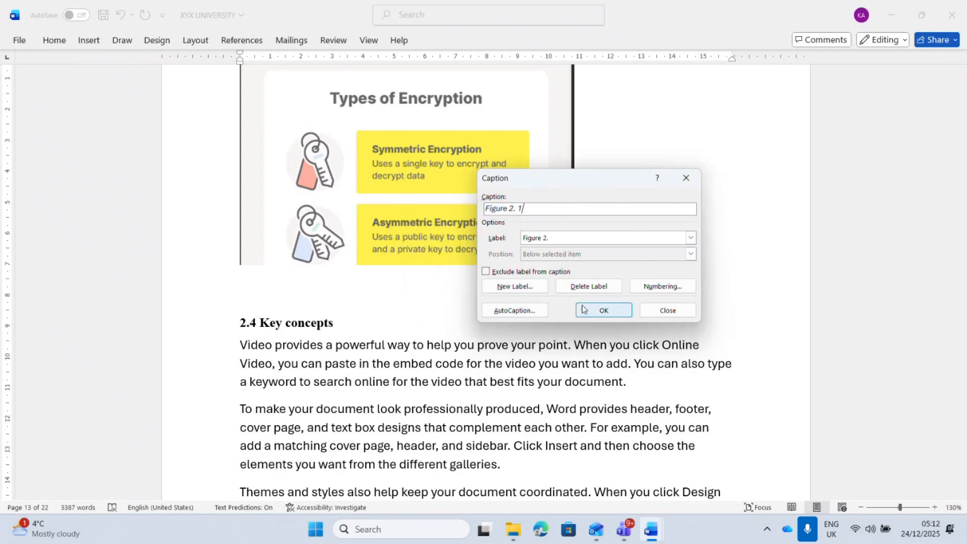
left_click(604, 309)
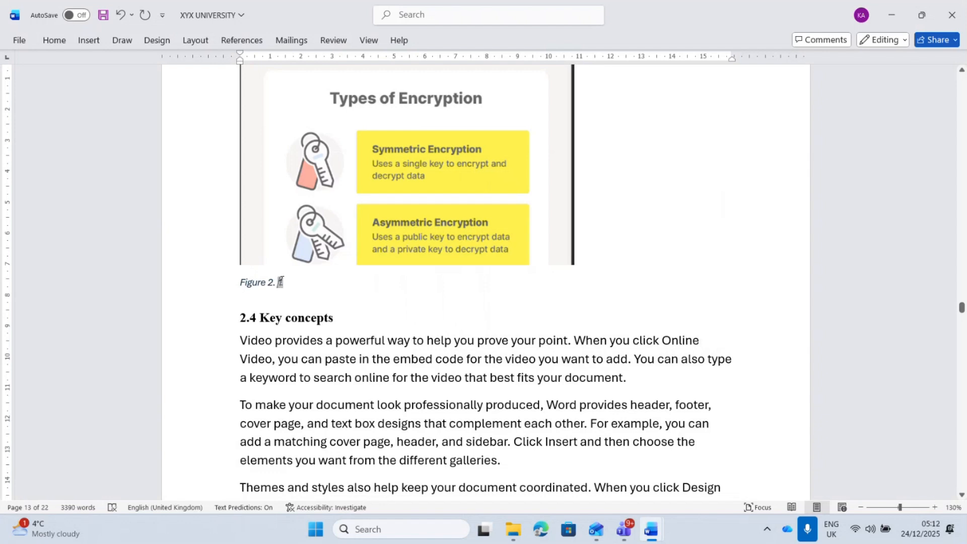
Remove the space before the caption number above section 2.4 and complete the caption as "Figure 2.1: Types of encryption".
key("BackSpace")
key("Right")
type(": ")
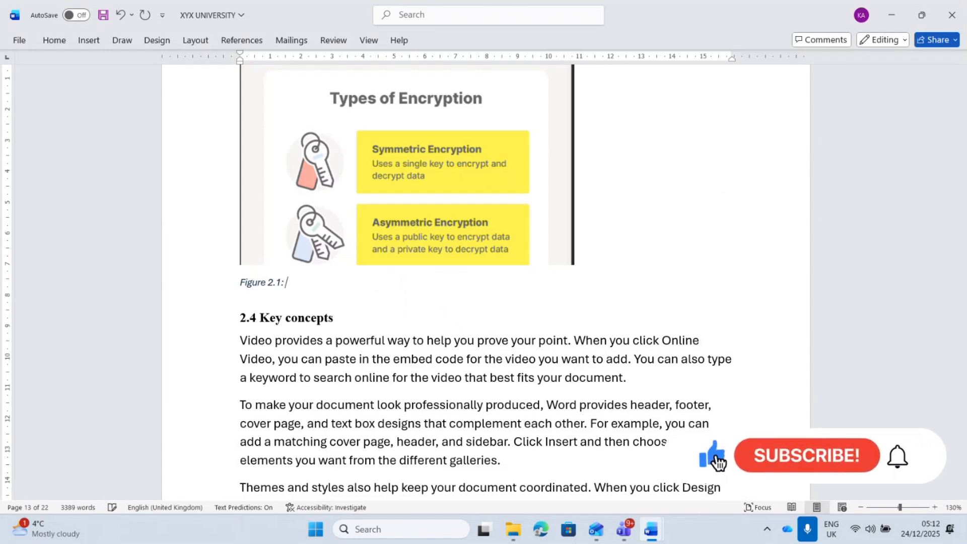
type("Types of ")
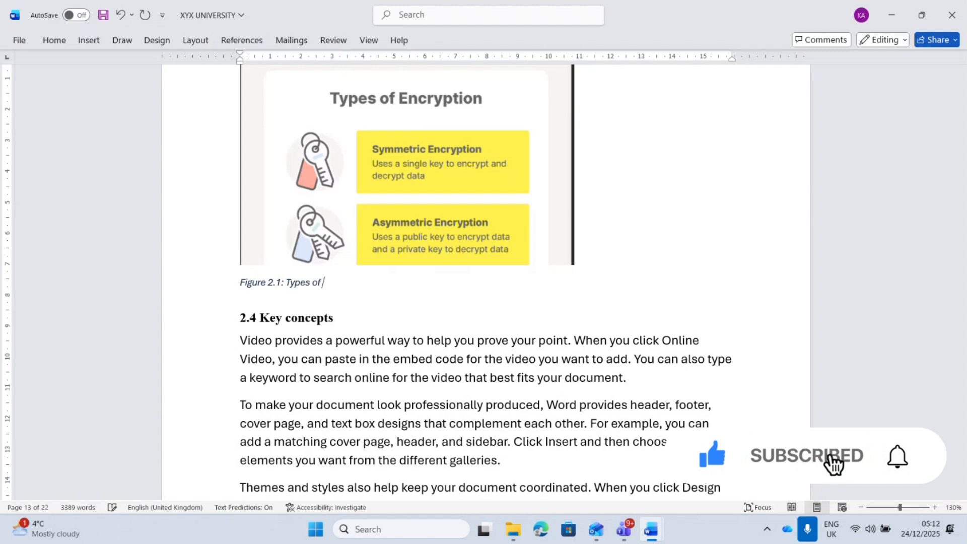
type("encryption")
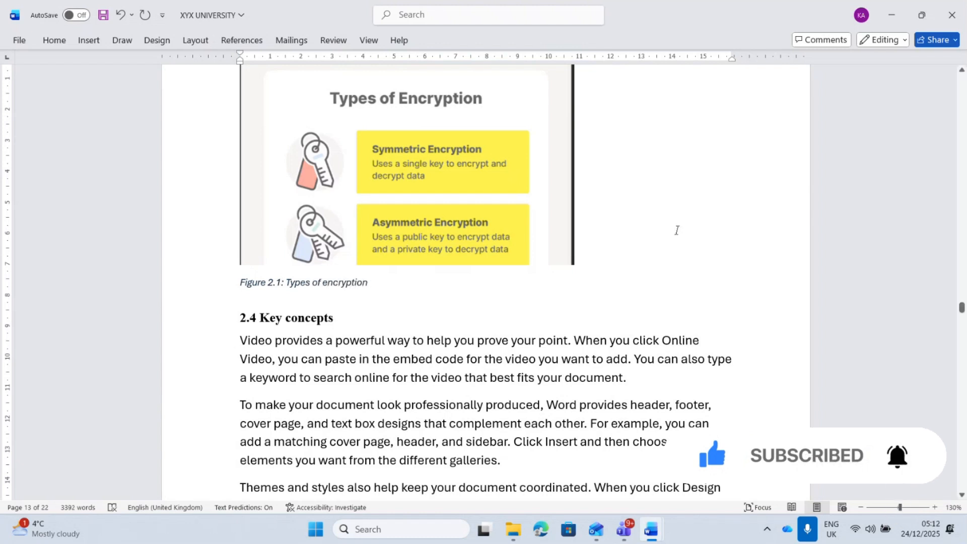
Insert a caption with a new "Figure 4." label on the empty line below the accuracy plot in chapter 4.
left_click_drag(962, 312, 963, 402)
left_click(265, 388)
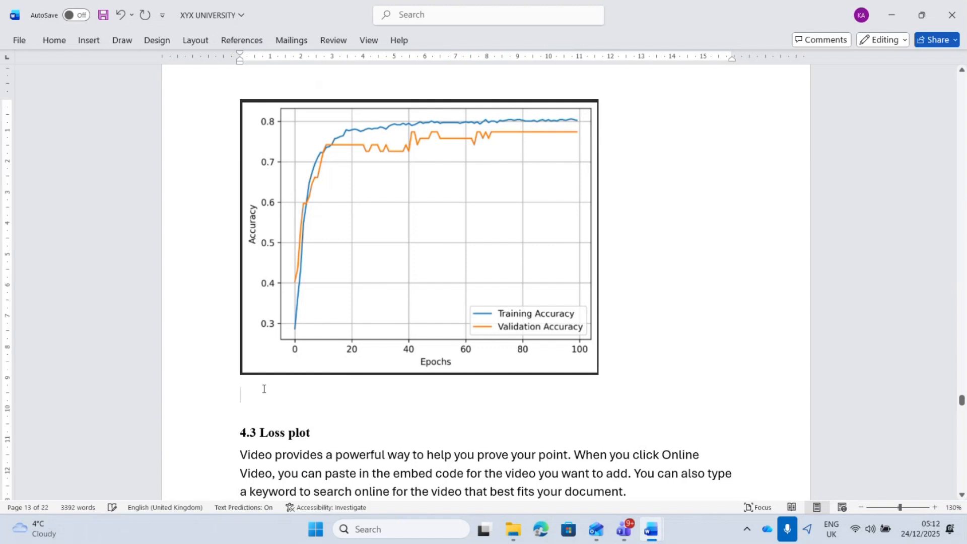
left_click(230, 40)
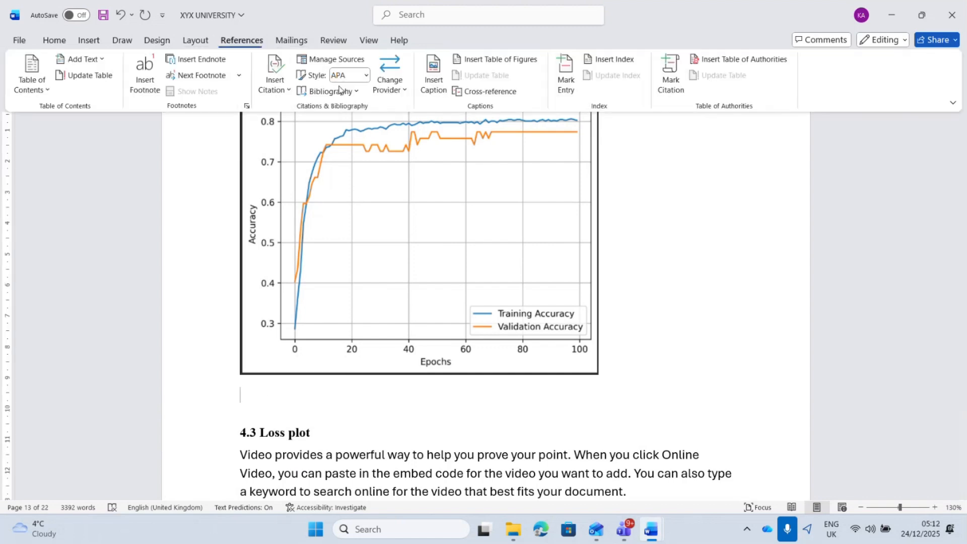
left_click(434, 72)
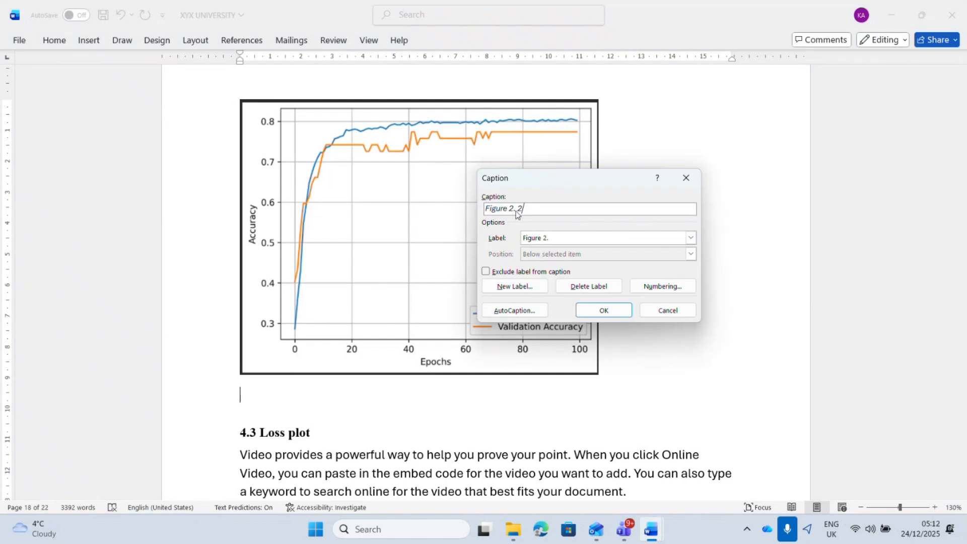
left_click(536, 292)
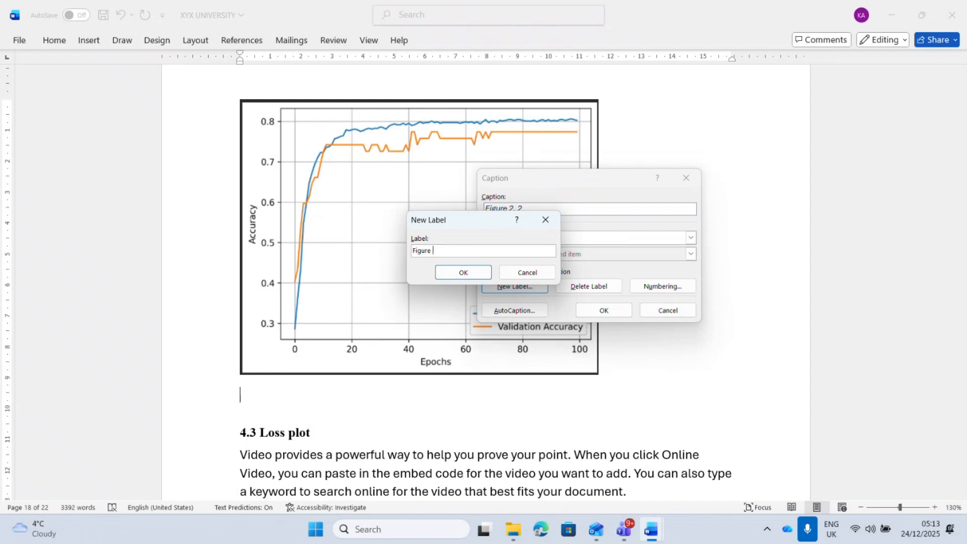
left_click(460, 272)
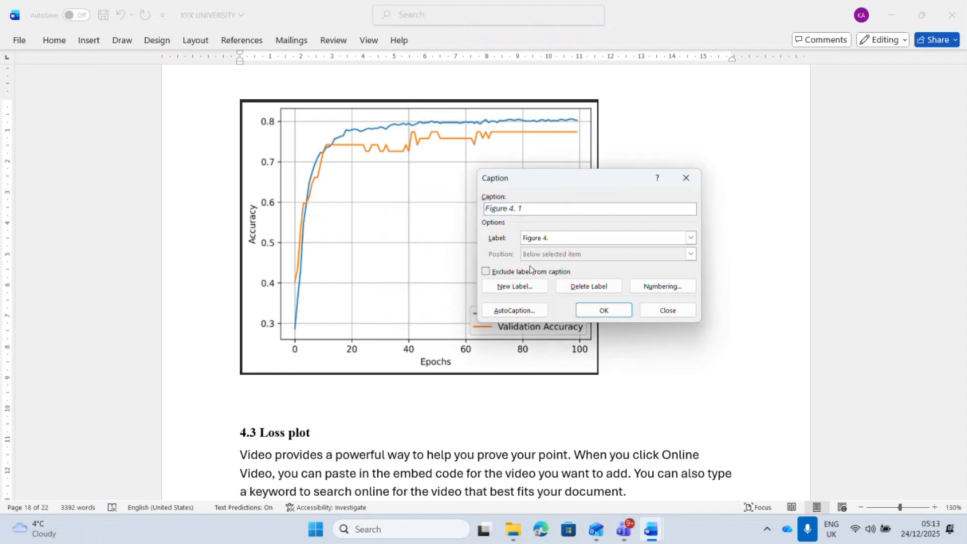
left_click(594, 315)
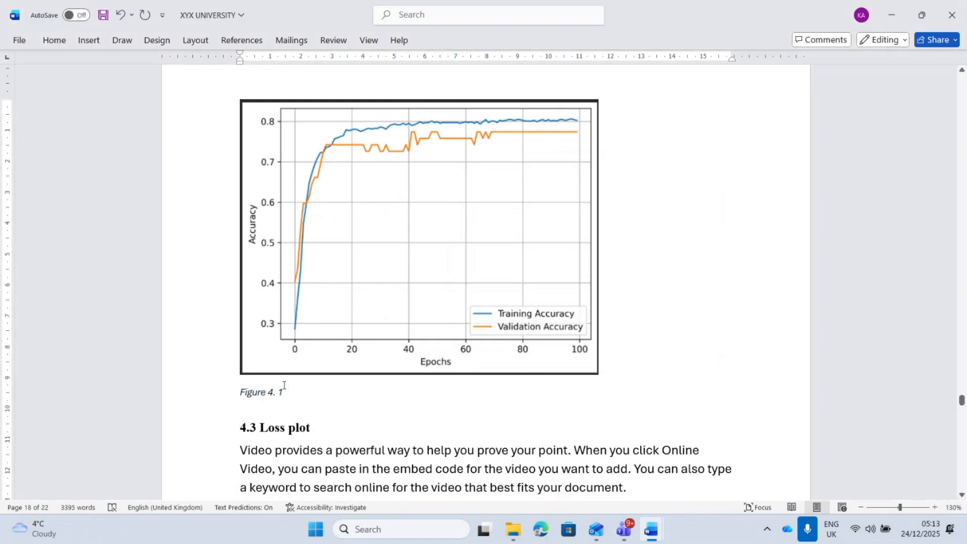
Complete the accuracy plot's caption as "Figure 4.1: Accuracy Plot", with no space before the caption number.
type(":")
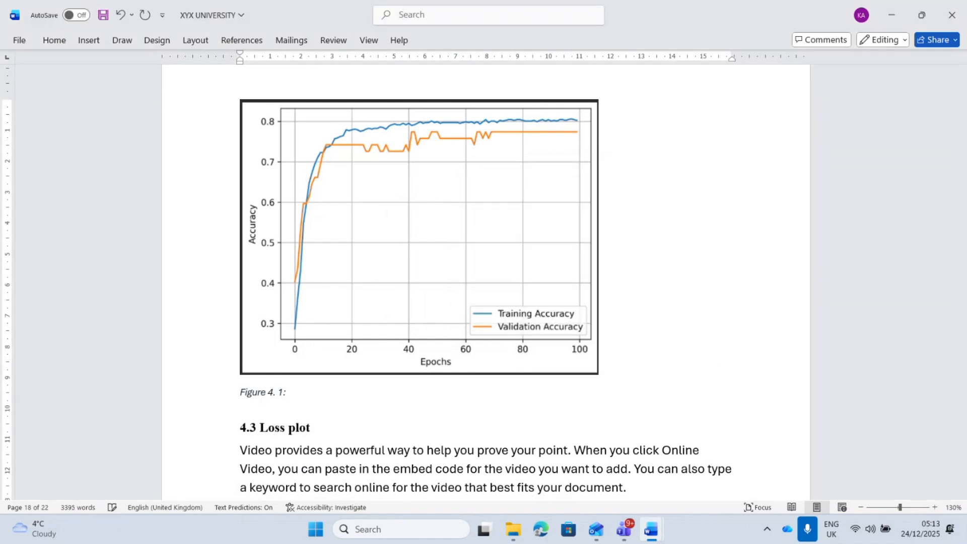
key("Left")
key("Left")
key("BackSpace")
key("Right")
type("Acc")
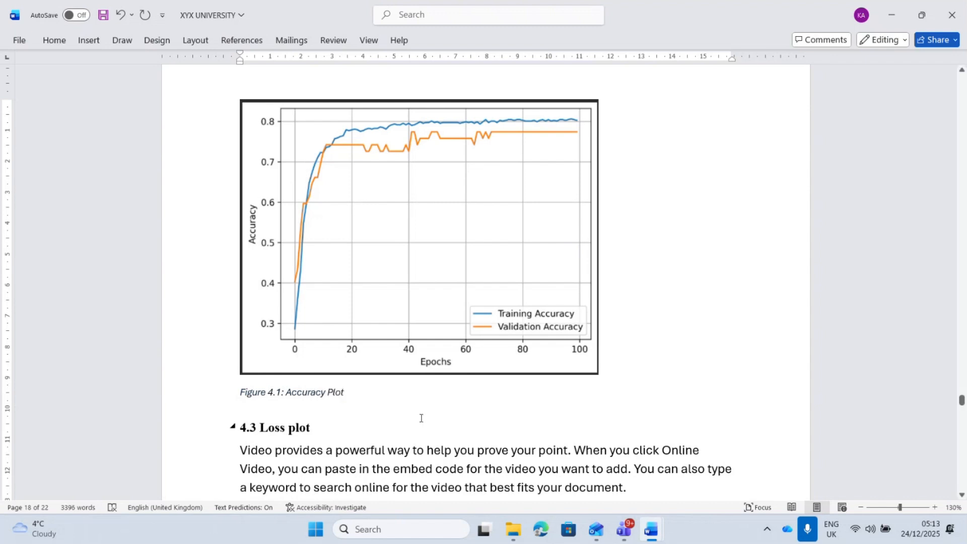
Insert a caption with the "Figure 4." label on the empty line below the loss plot in section 4.3.
left_click_drag(961, 400, 963, 420)
left_click(283, 304)
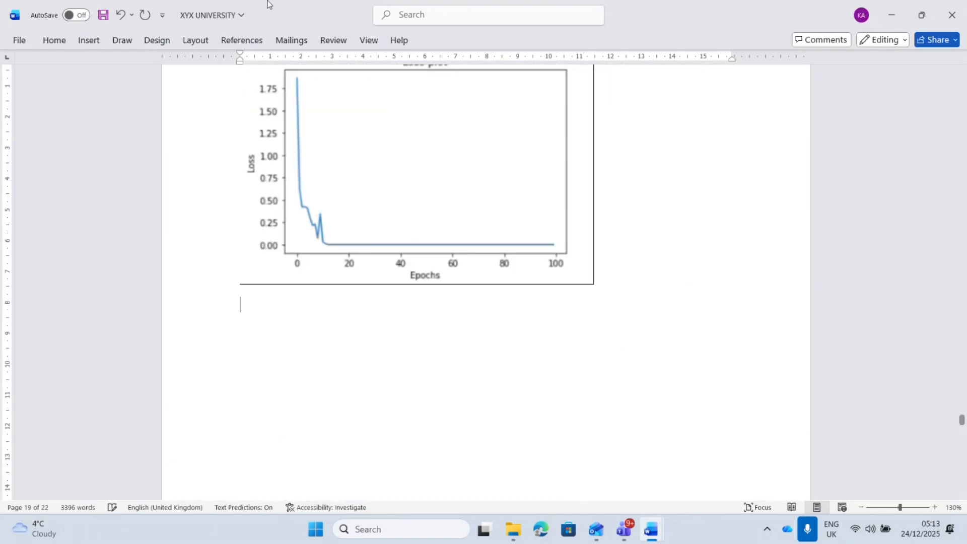
left_click(292, 43)
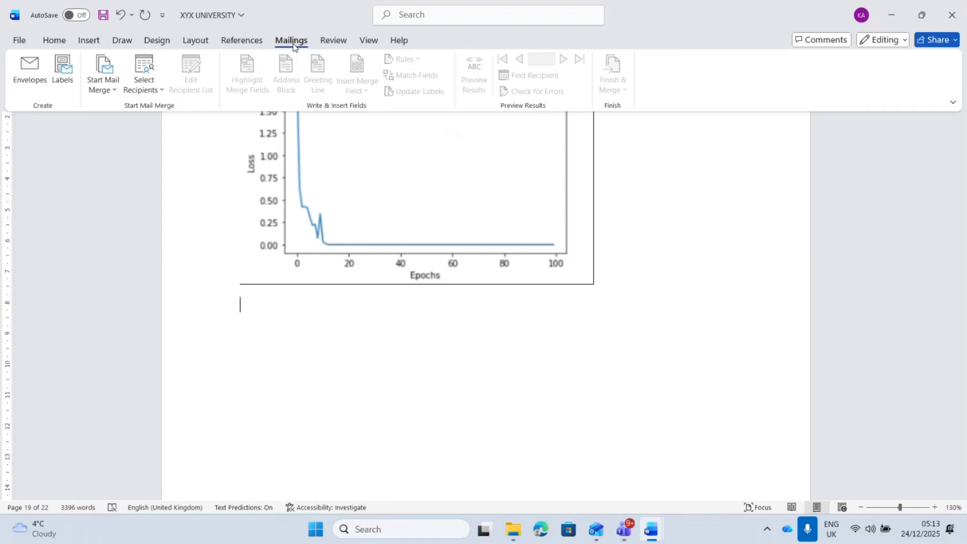
left_click(242, 40)
left_click(434, 92)
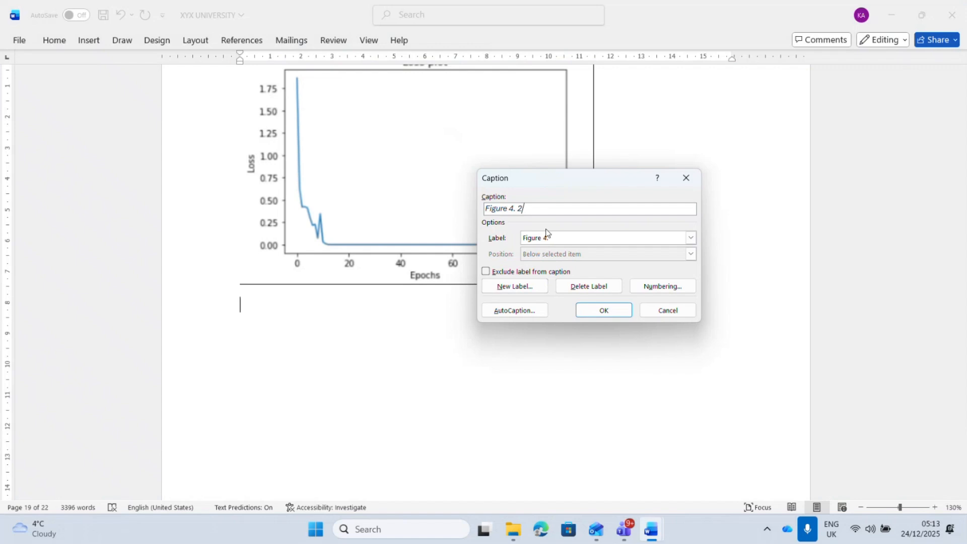
left_click(590, 311)
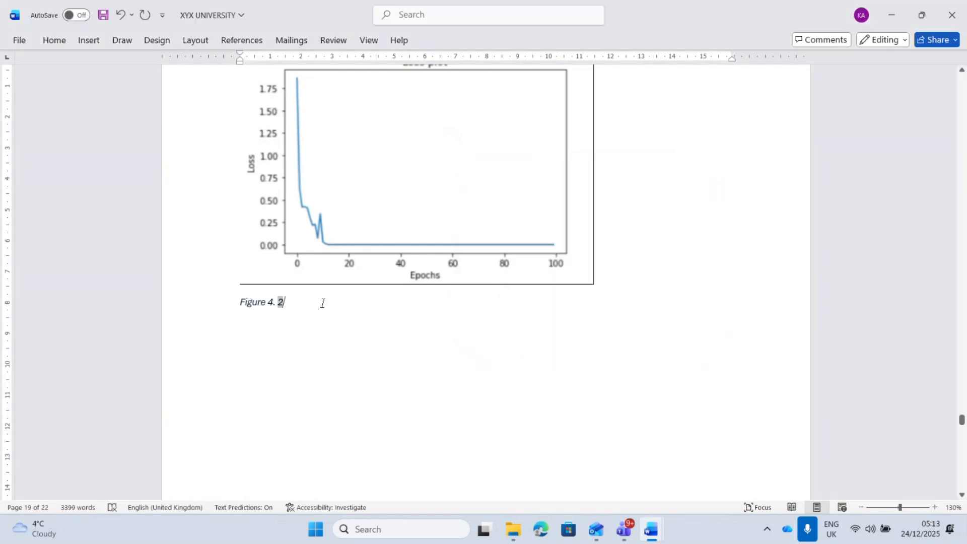
Remove the space before the loss plot's caption number and complete the caption as "Figure 4.2: Loss plot".
key("BackSpace")
key("Right")
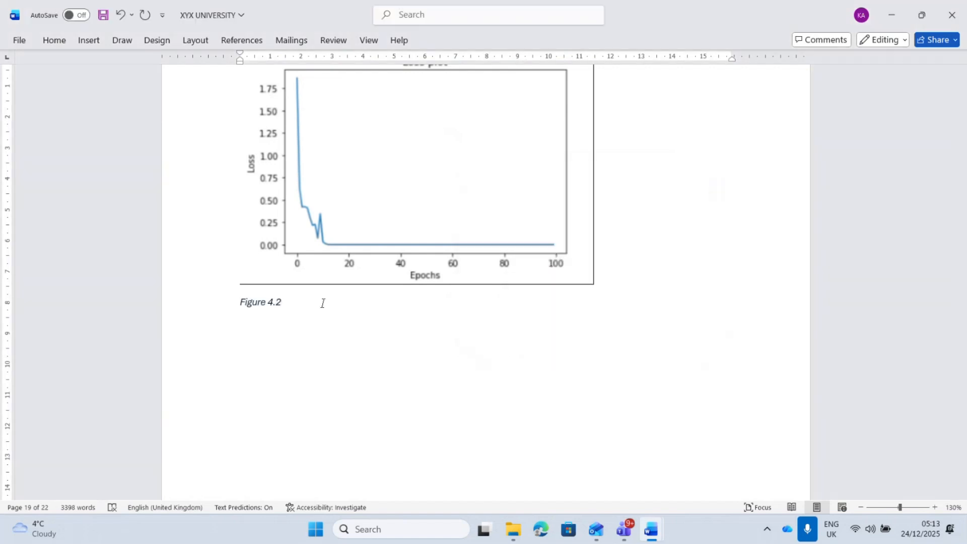
type(": Loss plot")
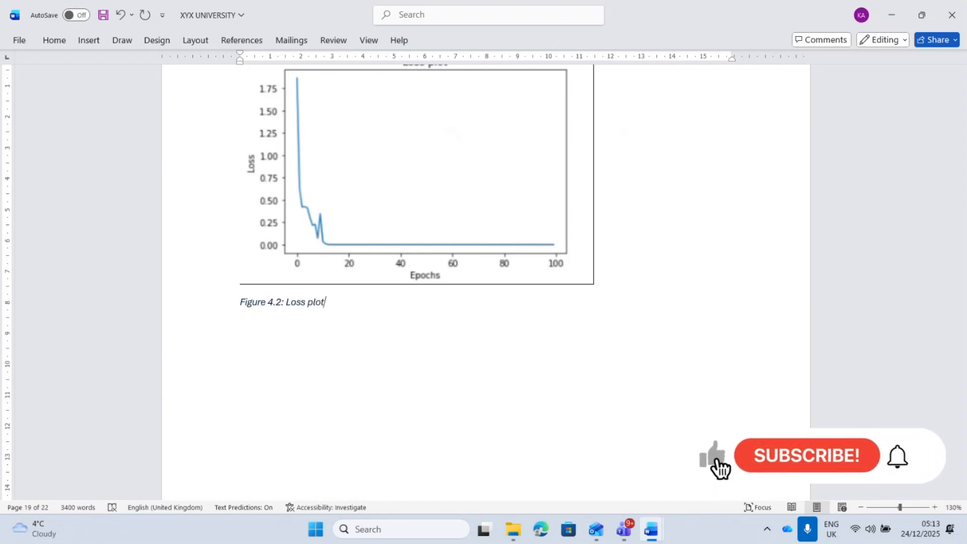
Add the lines "List of tables" and "List of figures" below the end of the table of contents.
left_click_drag(962, 419, 963, 173)
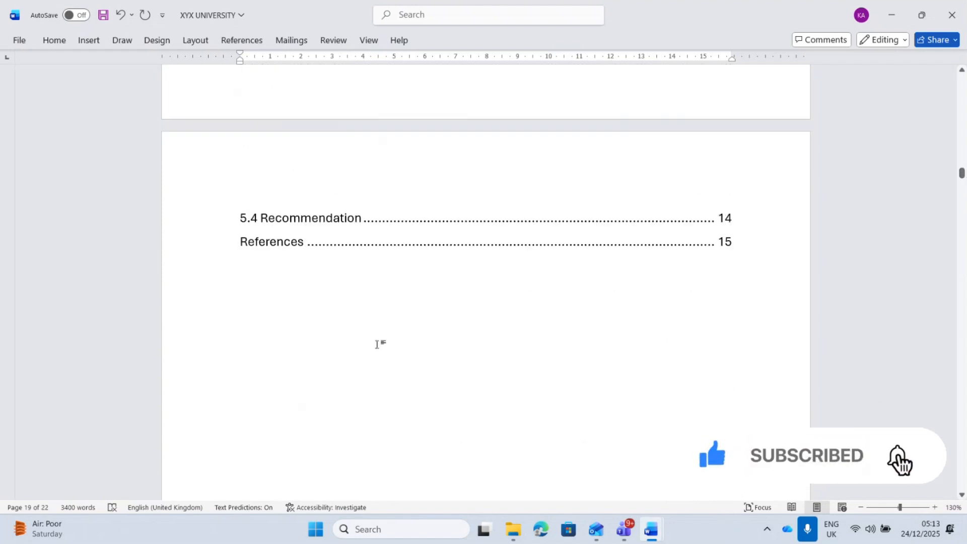
left_click(284, 306)
type("Li")
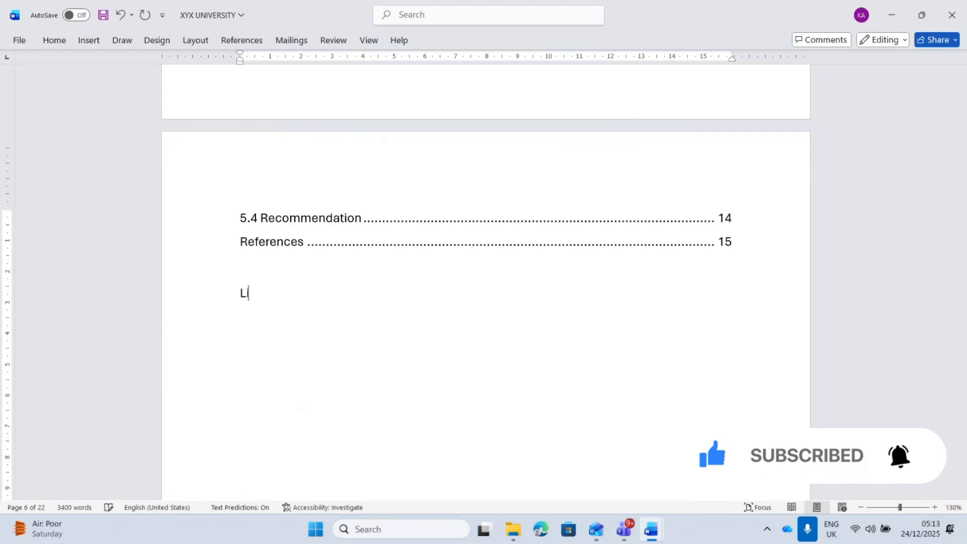
type("st of t")
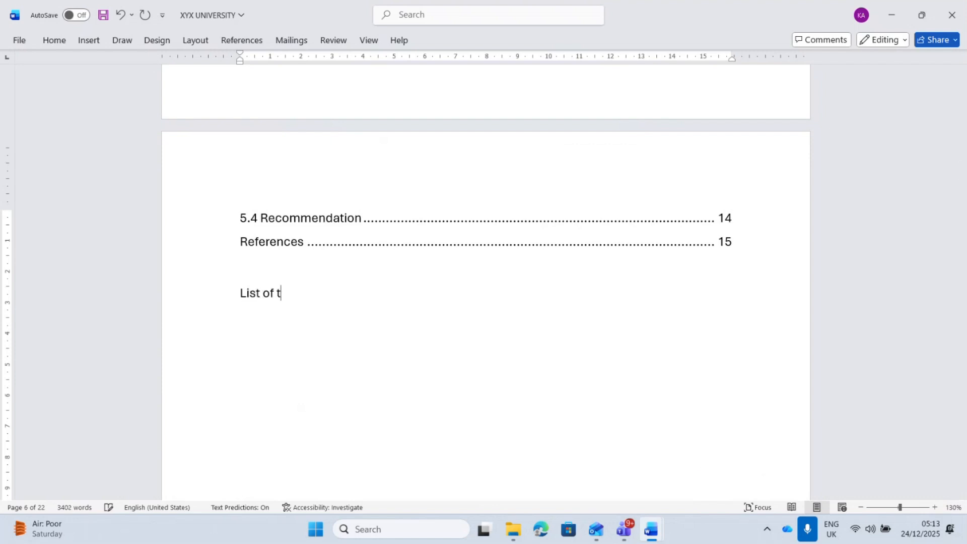
type("ables")
key("Return")
type("#")
type("Lis")
type("t of figures")
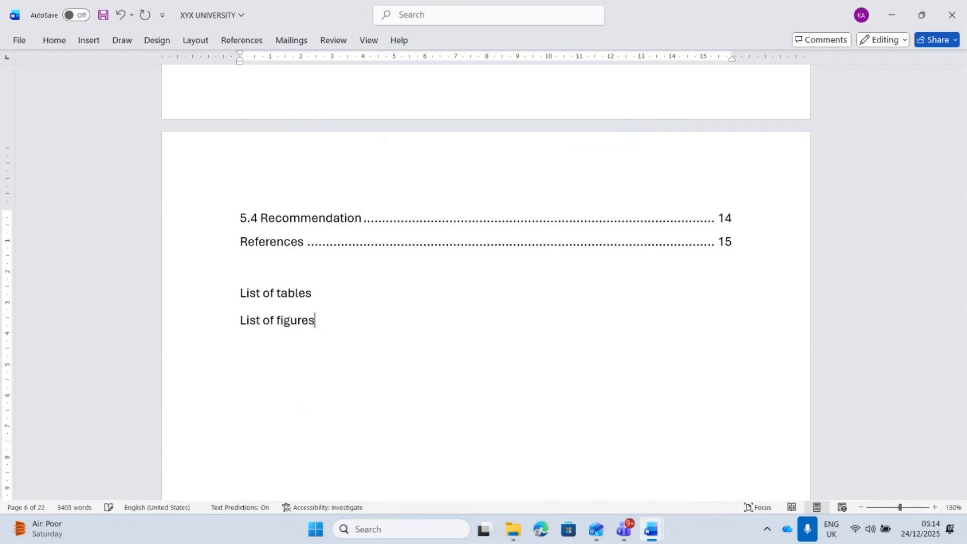
Insert page breaks before "List of tables" and before "List of figures" so each starts on its own page.
left_click(211, 300)
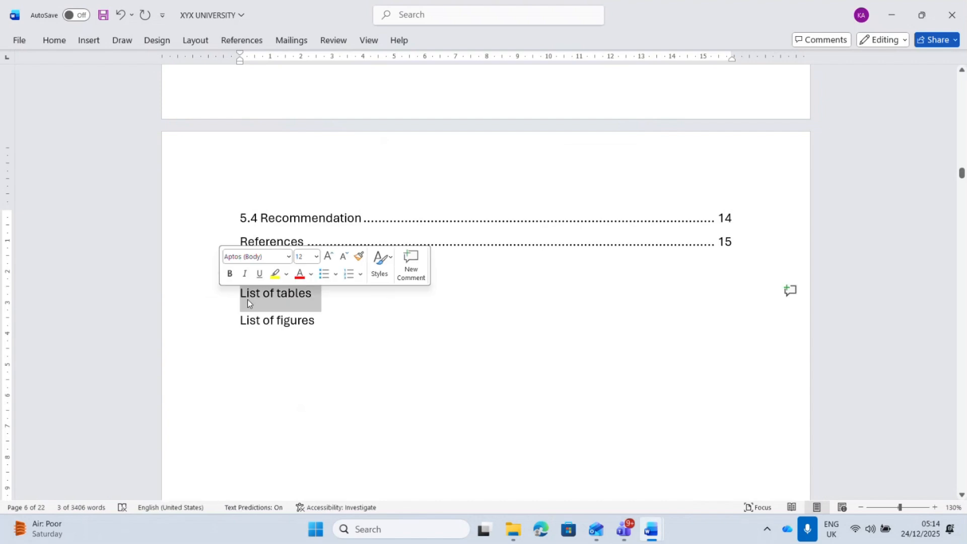
left_click(240, 298)
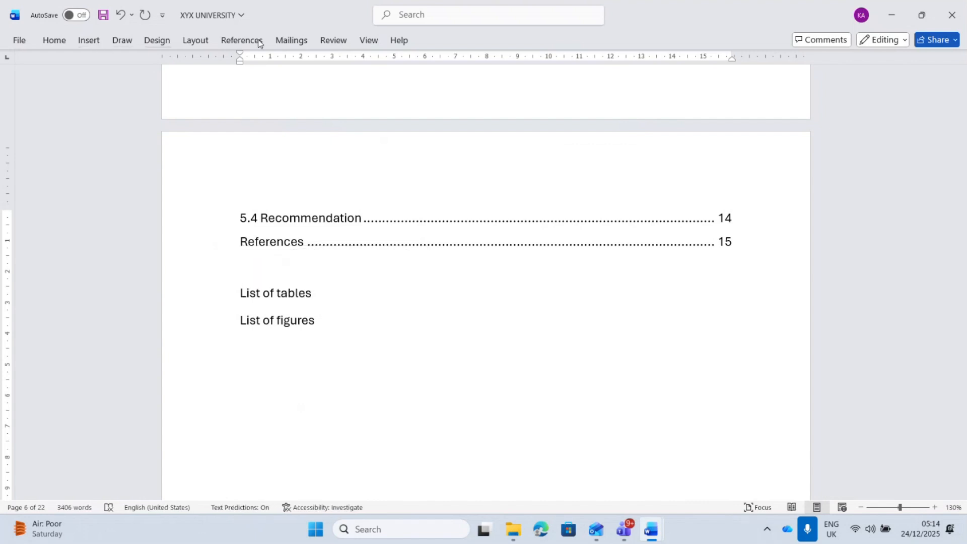
left_click(83, 44)
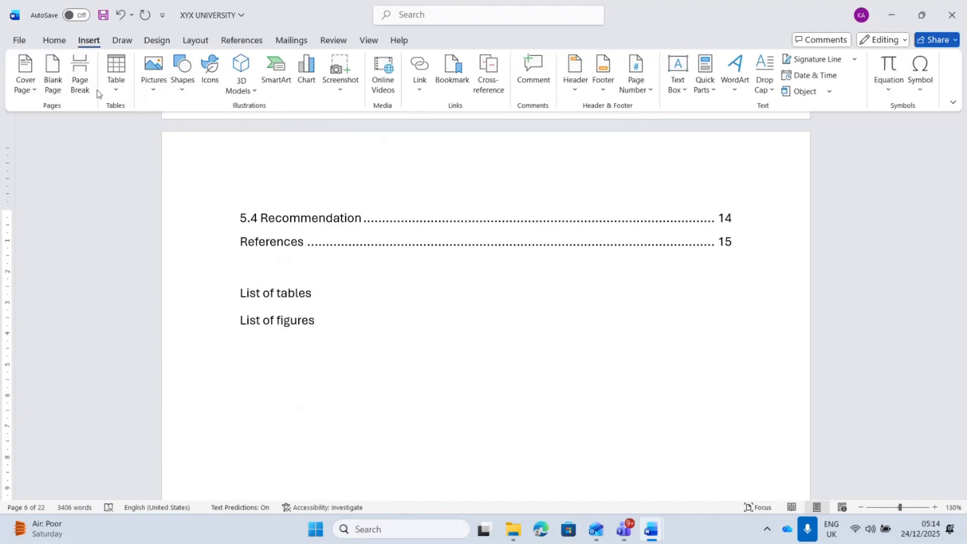
left_click(81, 80)
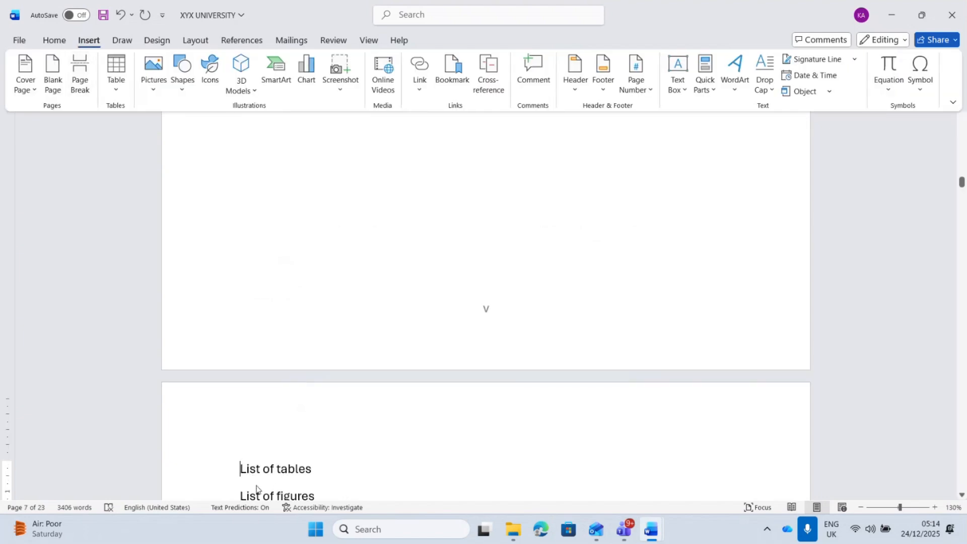
left_click(239, 499)
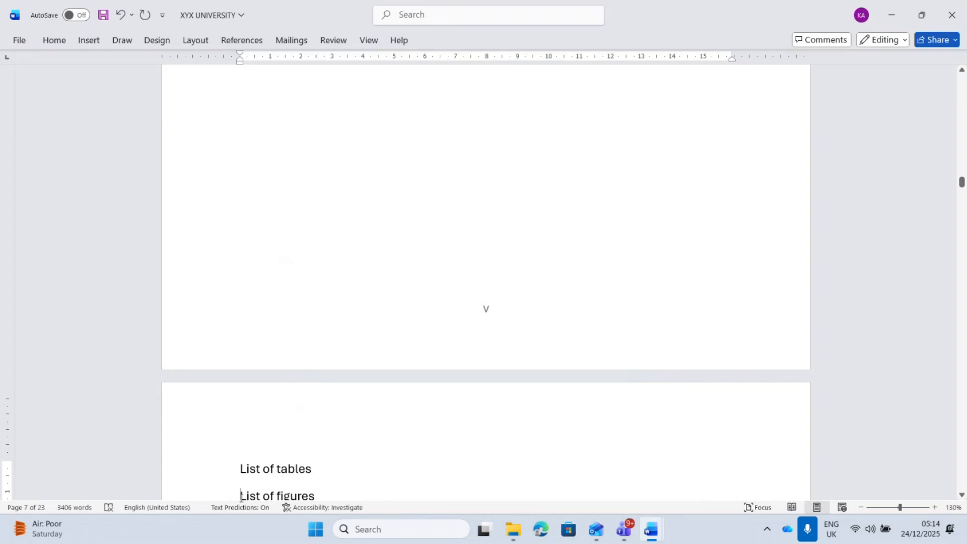
left_click(89, 41)
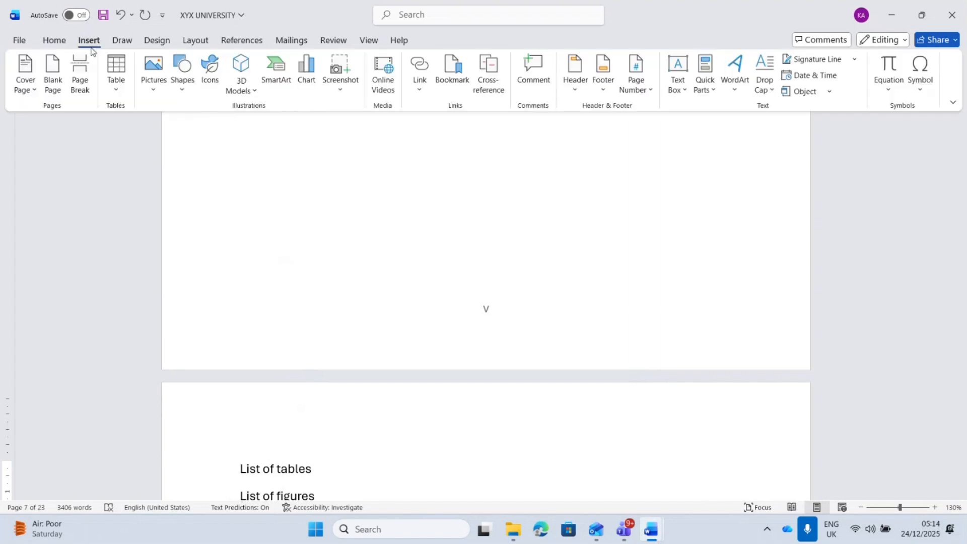
left_click(79, 81)
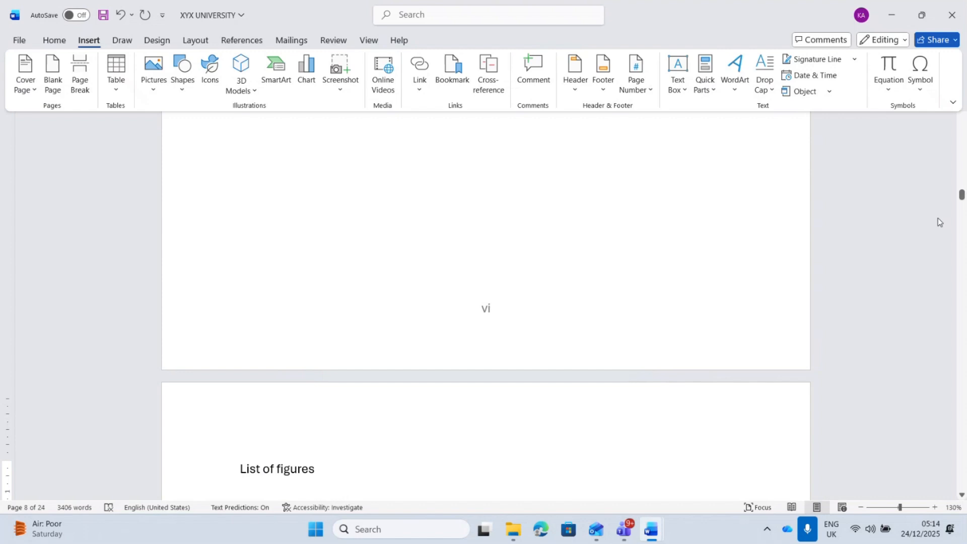
Insert a table of figures with the "Table 1." caption label on the empty line below "List of tables".
left_click_drag(961, 194, 963, 212)
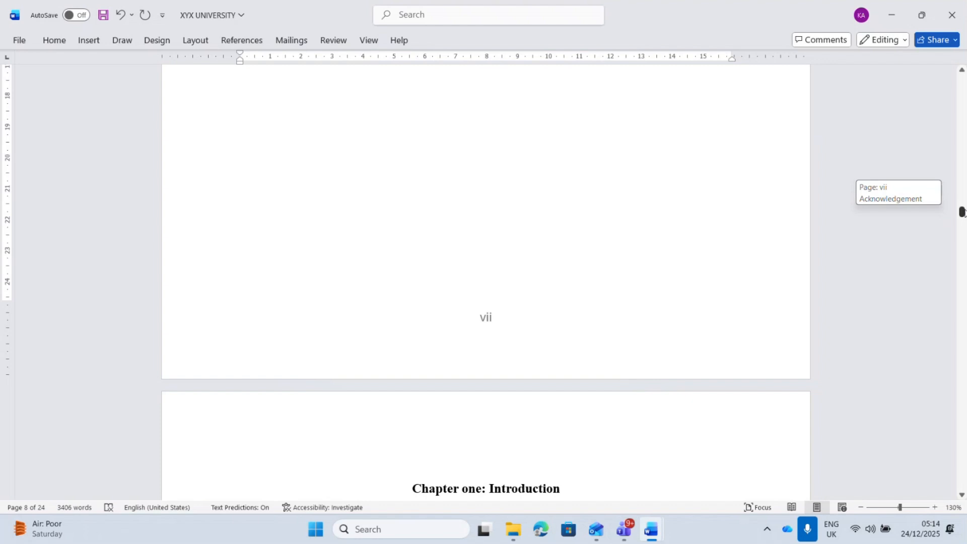
left_click_drag(962, 211, 962, 182)
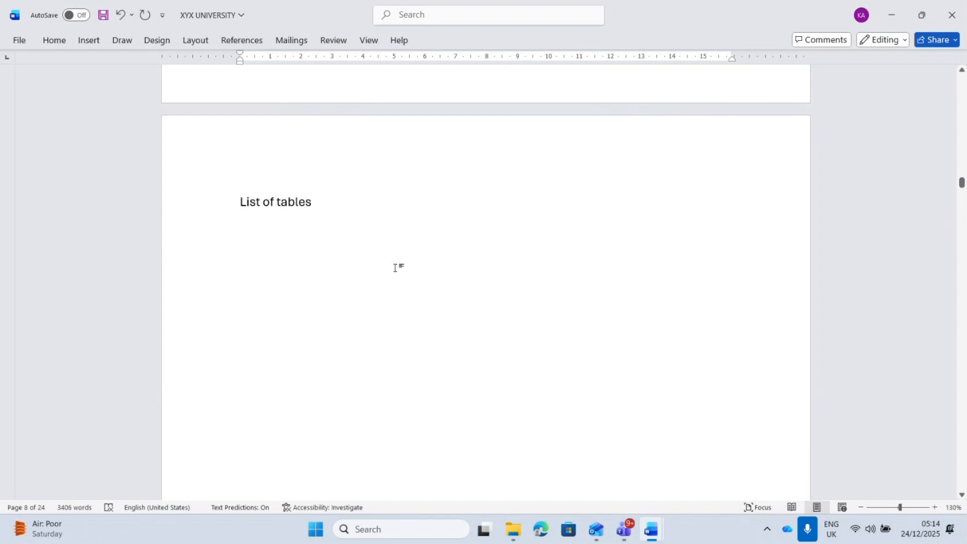
left_click(282, 254)
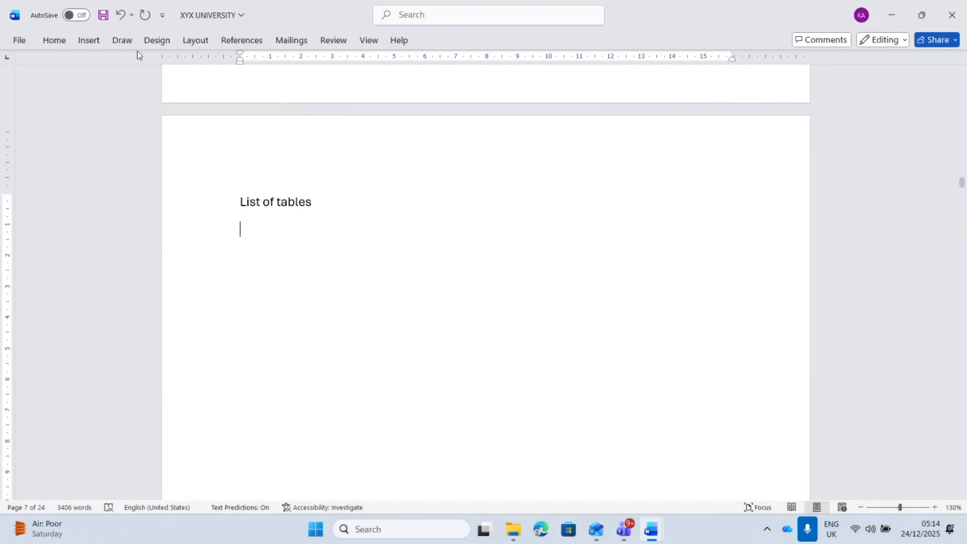
left_click(237, 40)
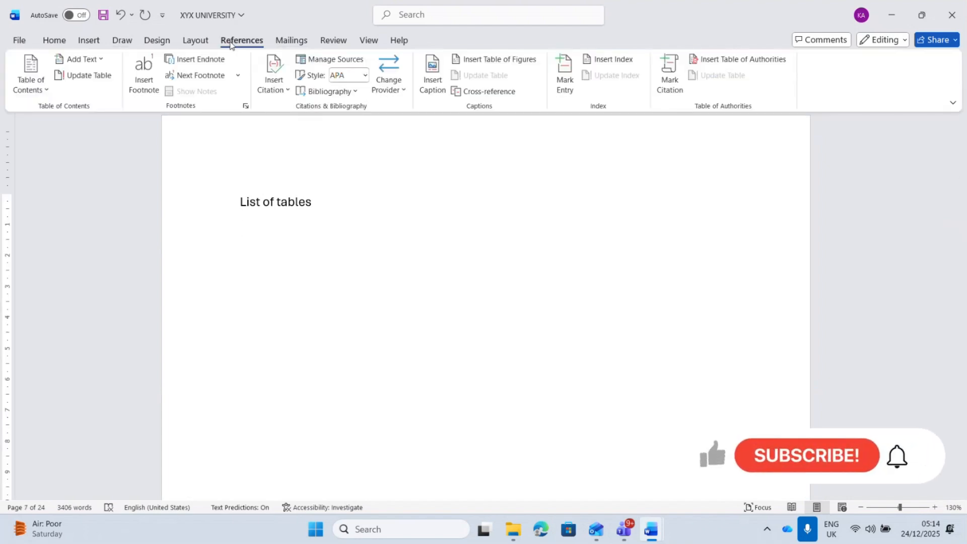
left_click(487, 59)
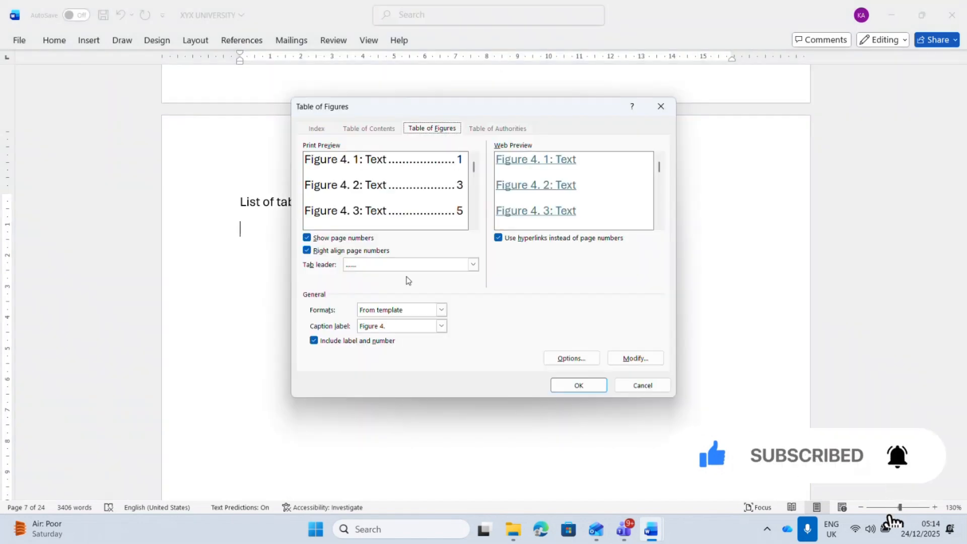
left_click(441, 327)
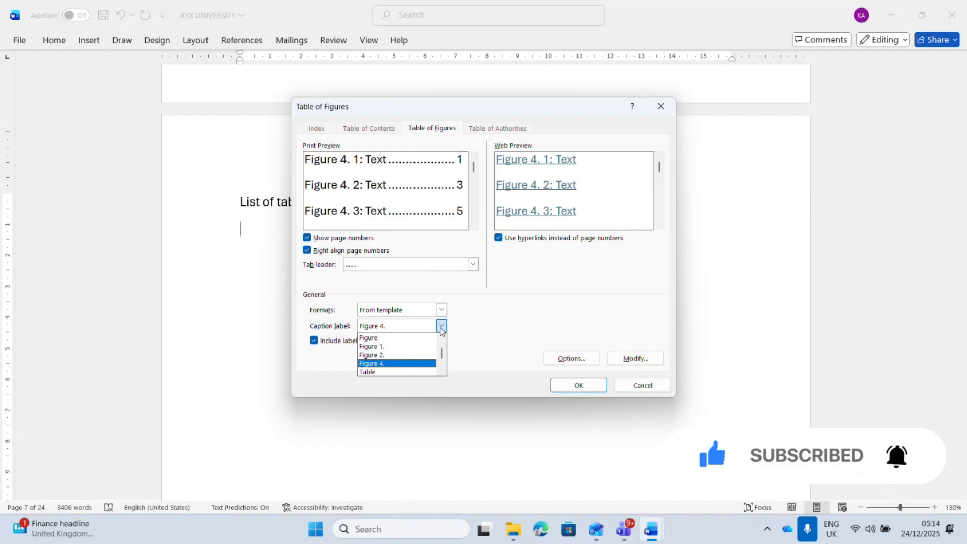
scroll(443, 358, "down", 1)
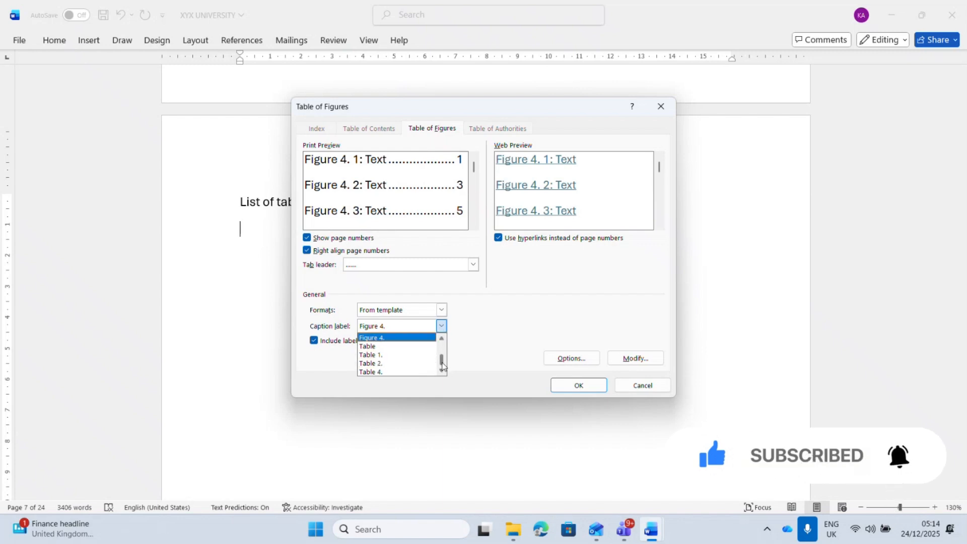
left_click(388, 356)
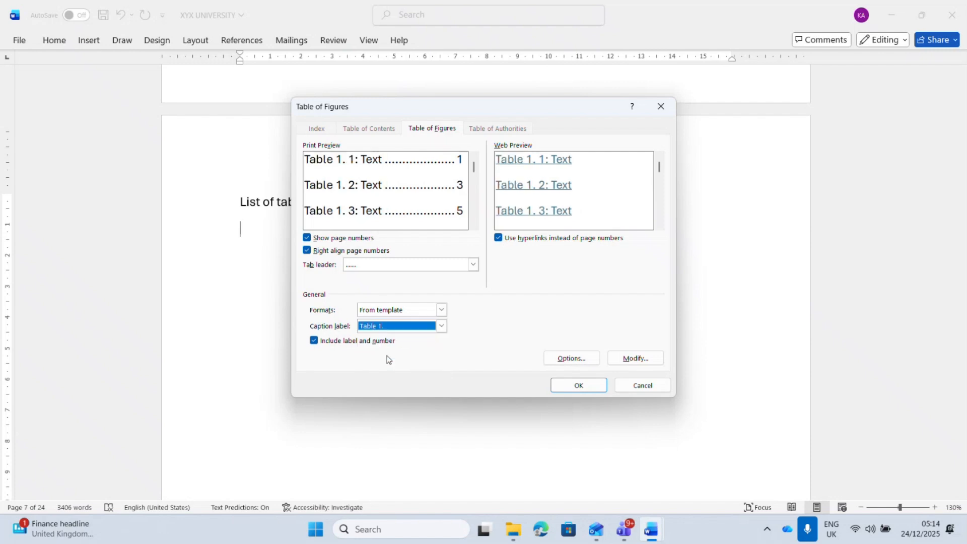
left_click(579, 385)
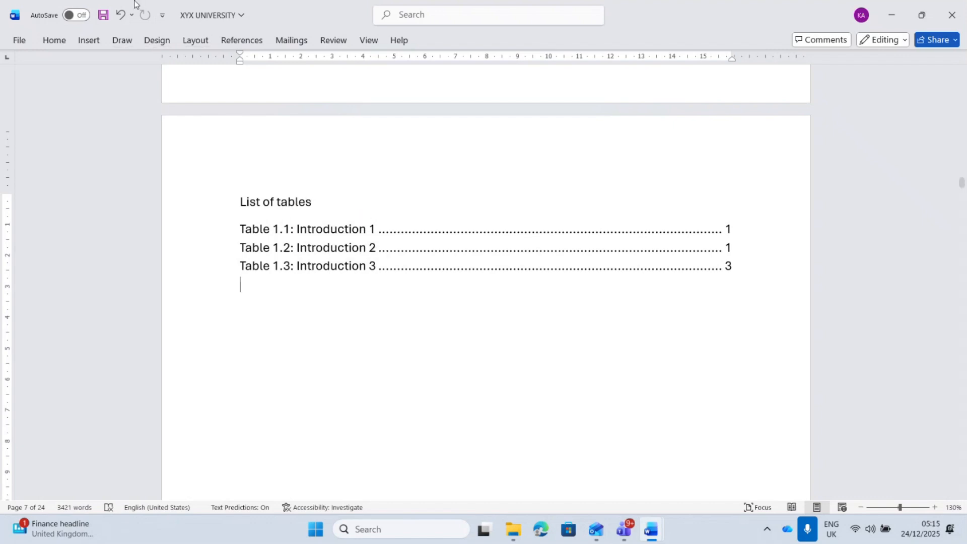
Insert a table of figures with the "Table 2." caption label below the chapter 1 table entries.
left_click(242, 41)
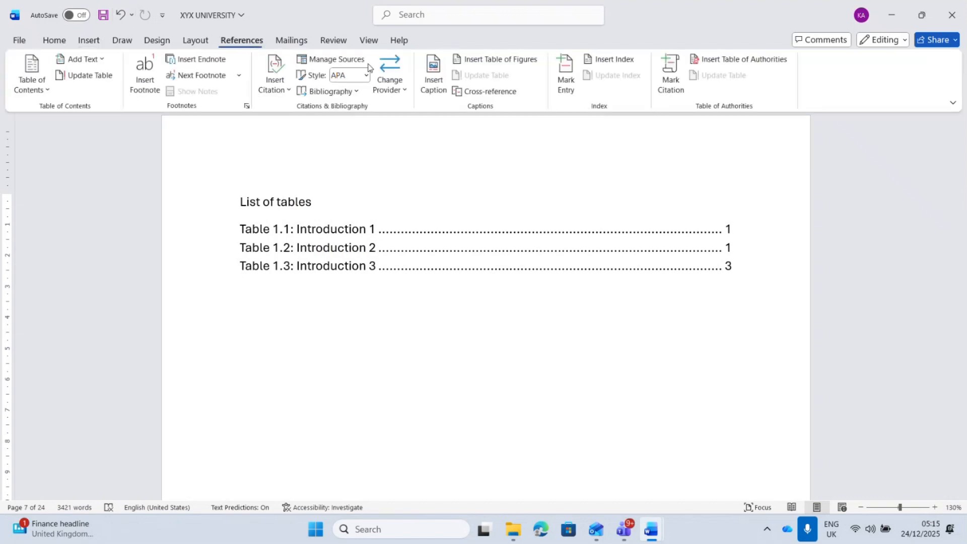
left_click(491, 60)
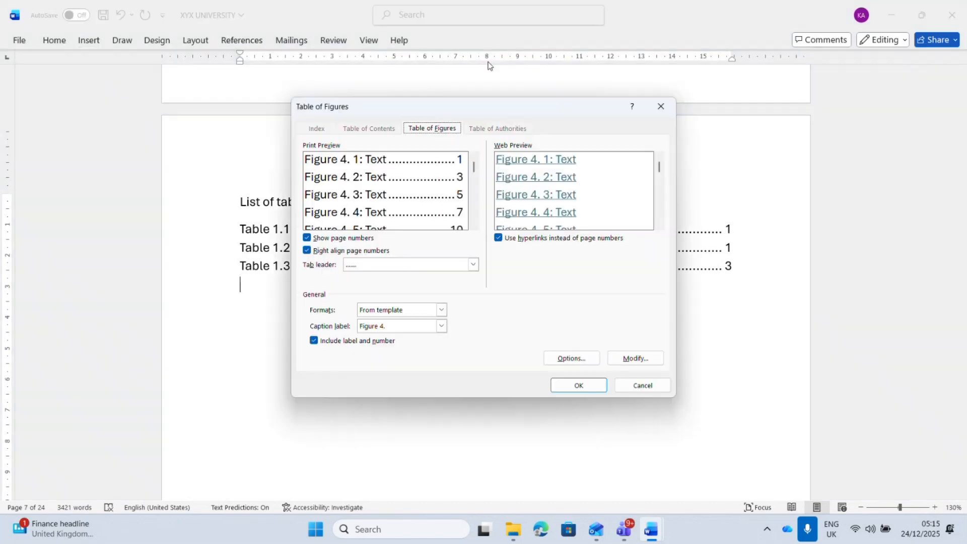
left_click(441, 327)
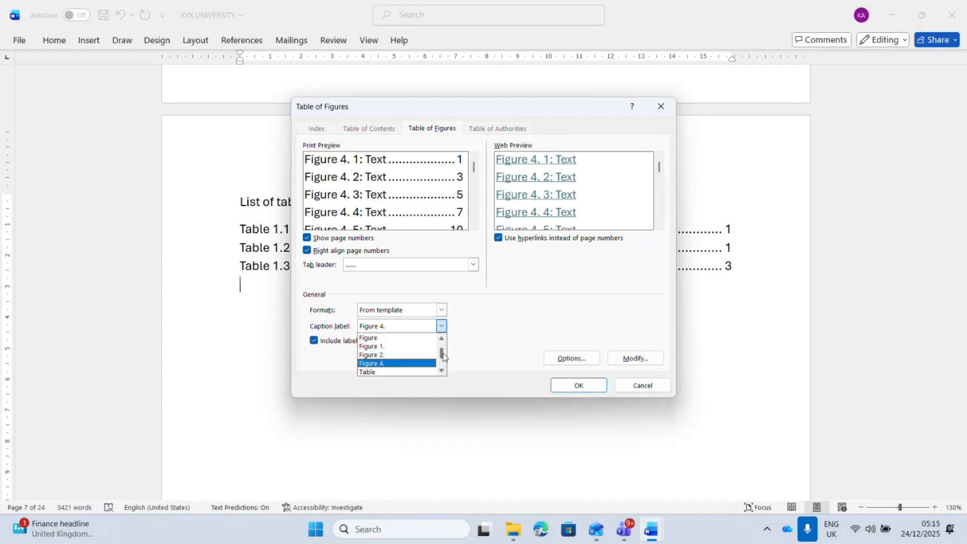
left_click_drag(443, 355, 443, 362)
left_click(403, 364)
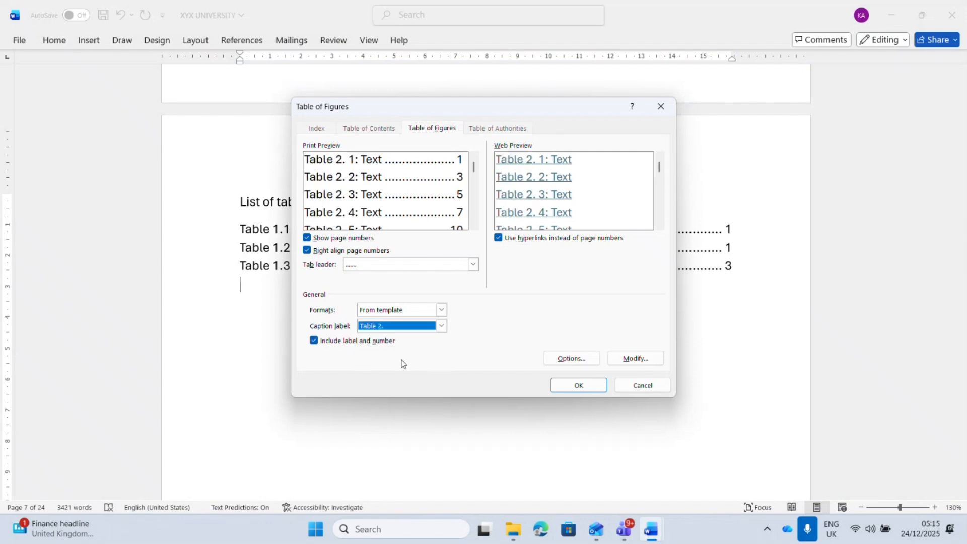
left_click(564, 385)
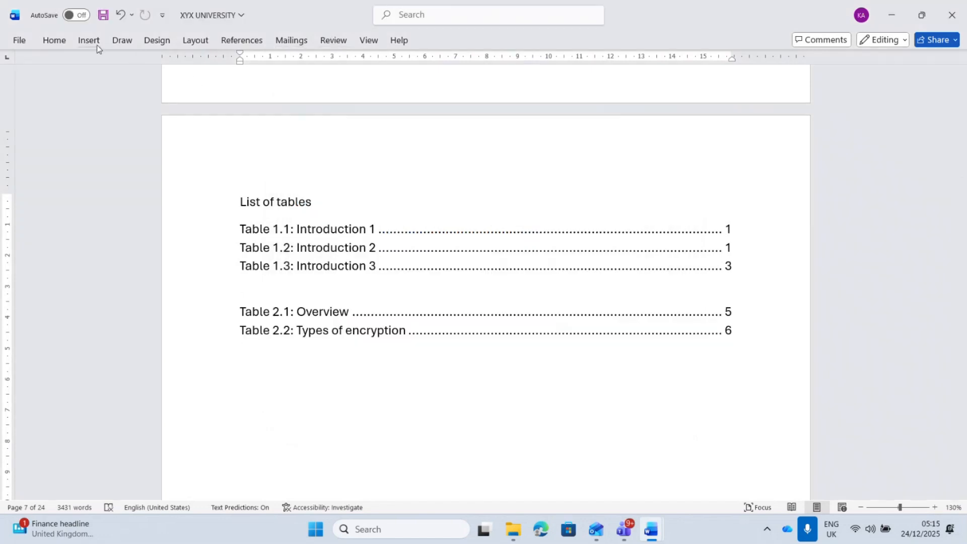
Insert a table of figures with the "Table 4." caption label below the chapter 2 table entries.
left_click(241, 40)
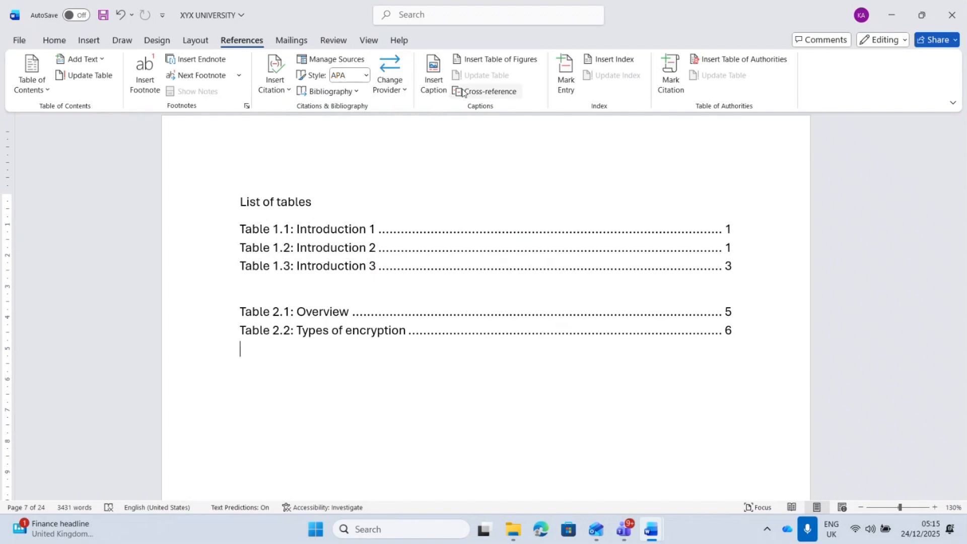
left_click(492, 61)
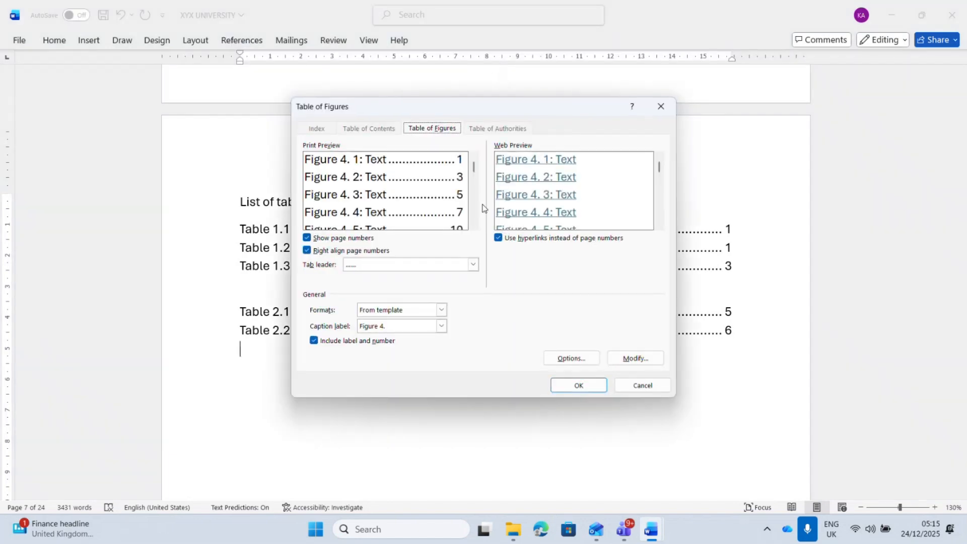
left_click(442, 327)
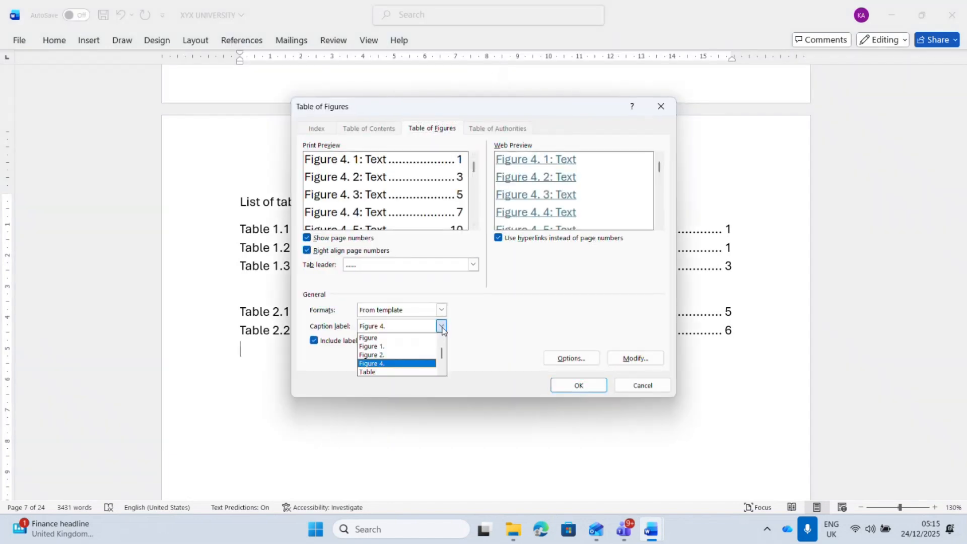
left_click_drag(441, 357, 442, 368)
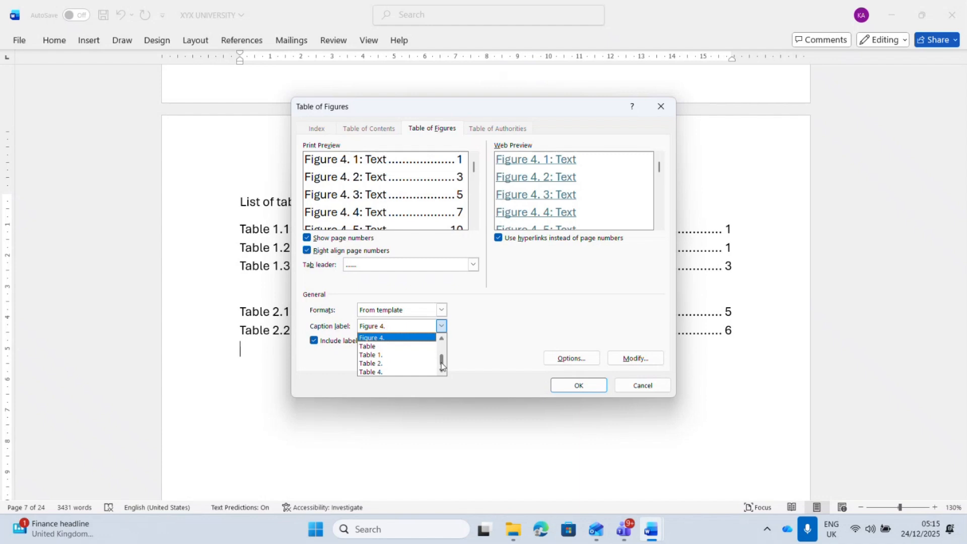
left_click(392, 372)
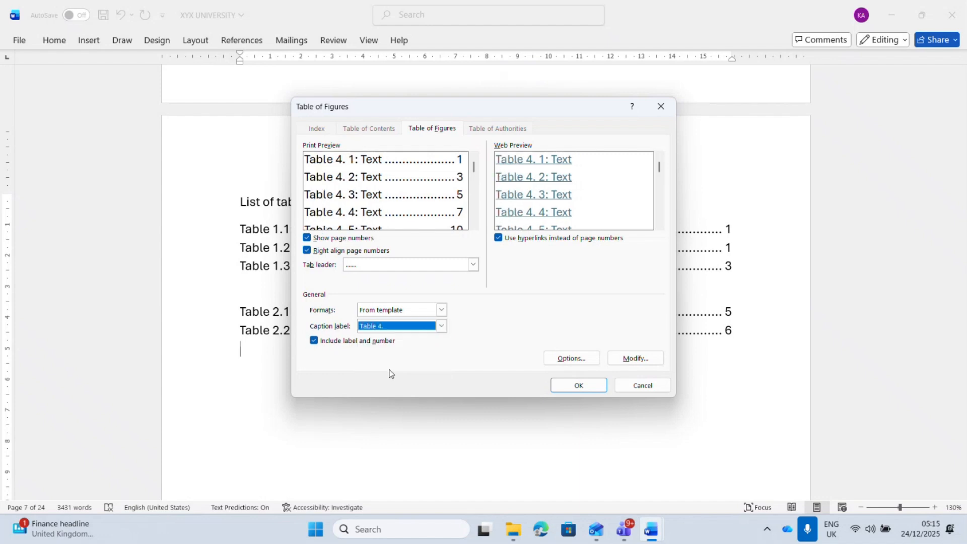
left_click(602, 389)
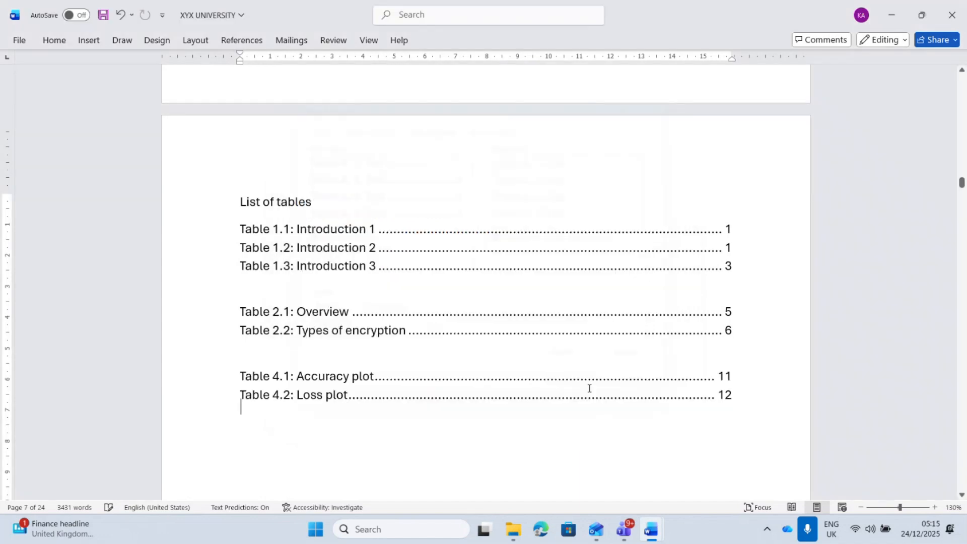
Remove the blank lines separating the chapter 1, 2 and 4 entries in the list of tables.
triple_click(730, 265)
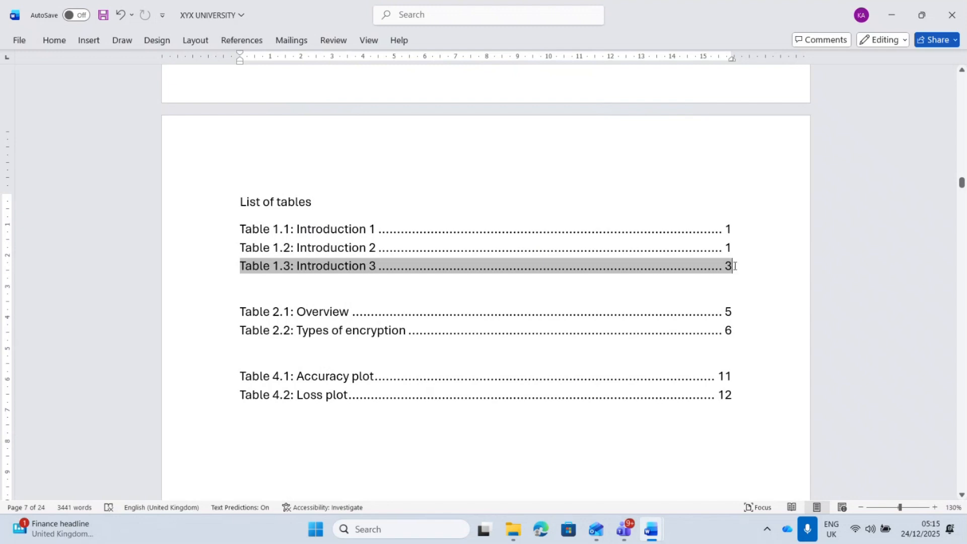
key("Delete")
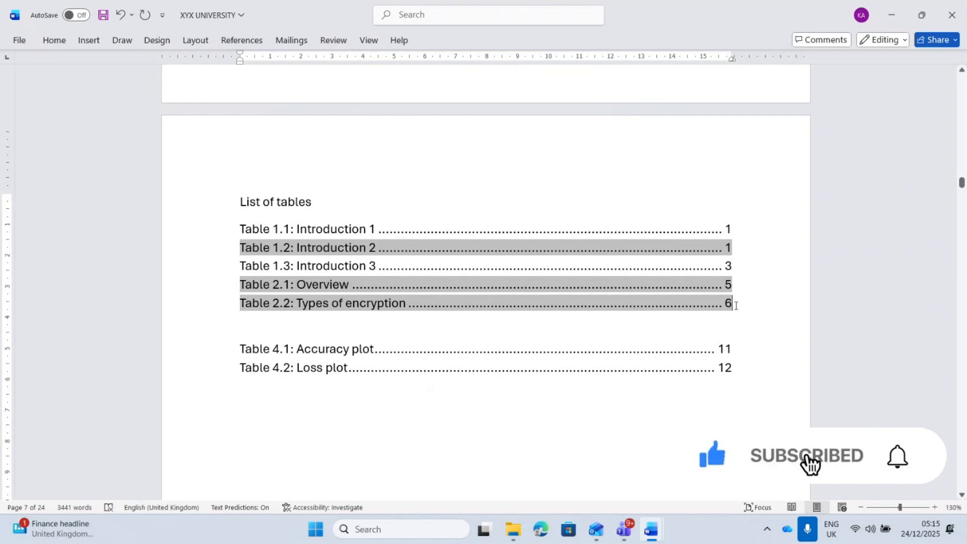
left_click(733, 303)
key("Delete")
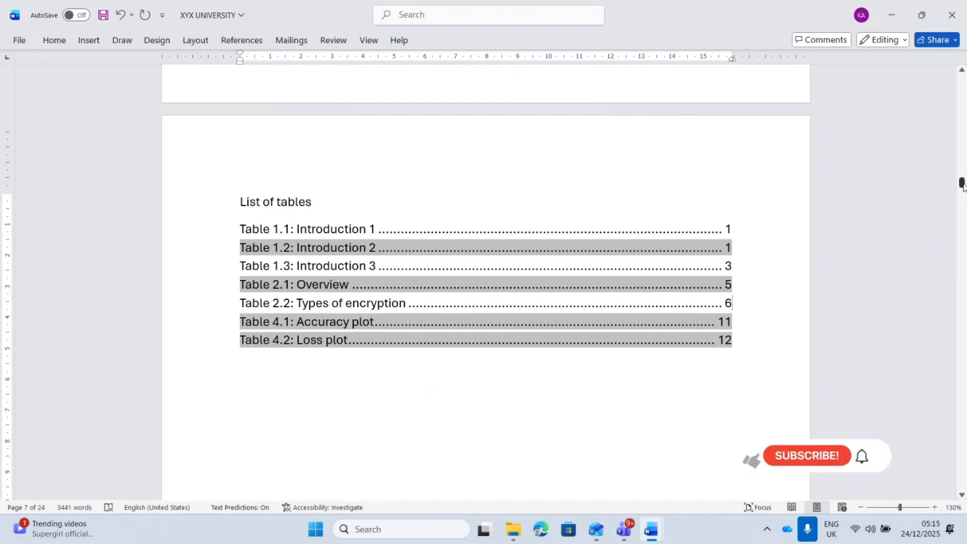
Insert a table of figures with the "Figure 1." caption label on a new line below "List of figures".
left_click_drag(962, 183, 964, 203)
left_click(278, 177)
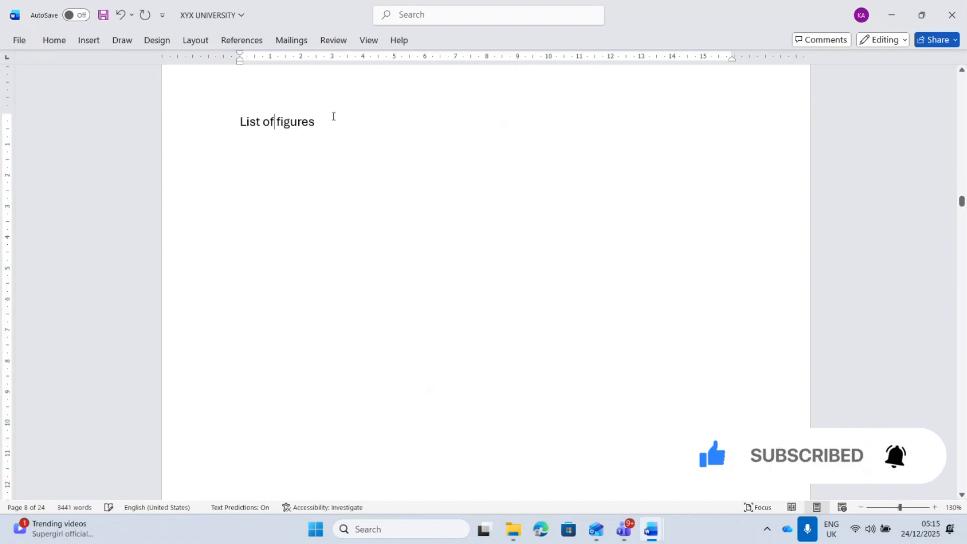
key("Return")
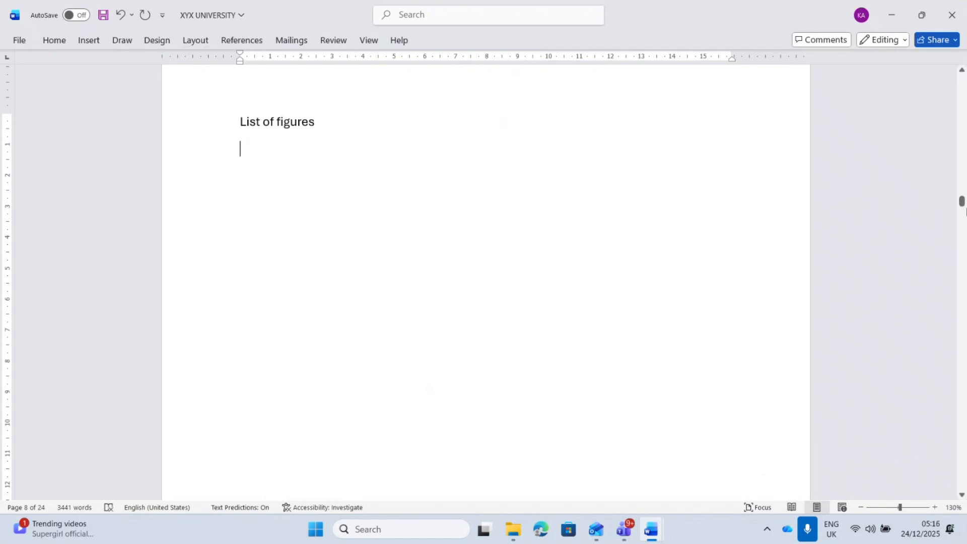
left_click_drag(963, 204, 963, 196)
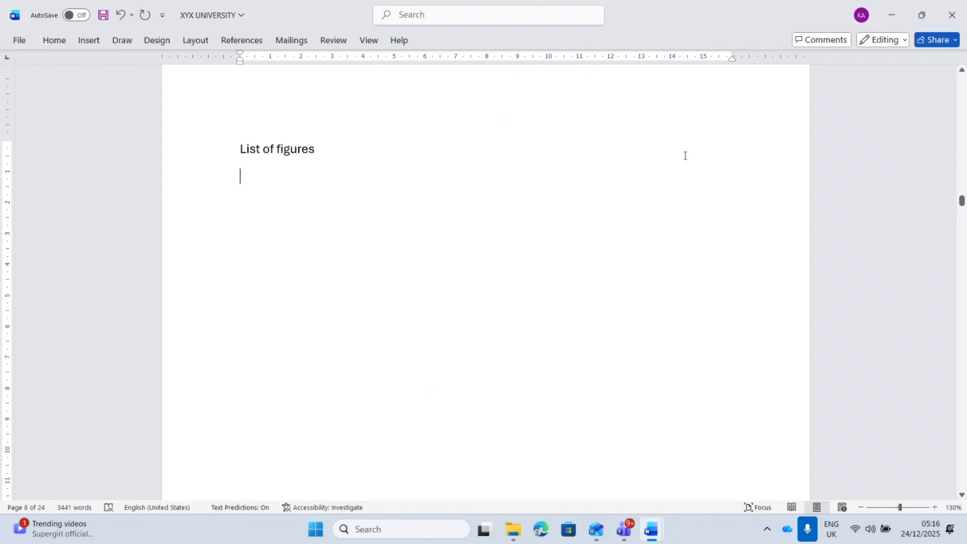
left_click(242, 41)
left_click(515, 60)
left_click(442, 327)
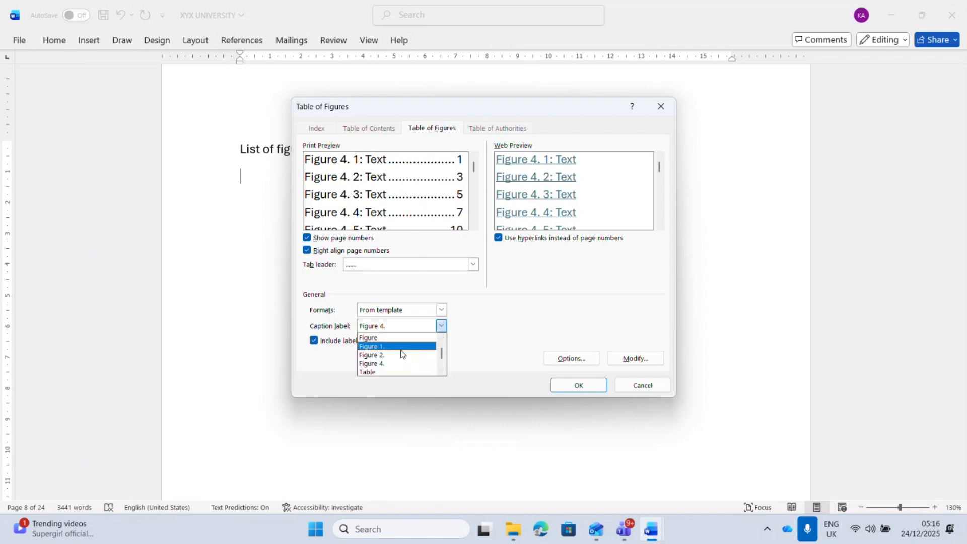
left_click(401, 347)
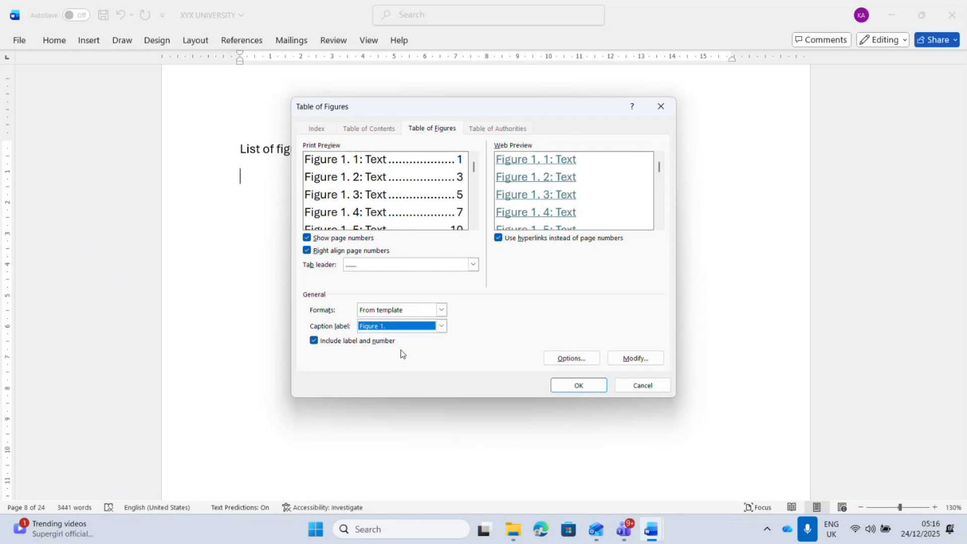
left_click(577, 387)
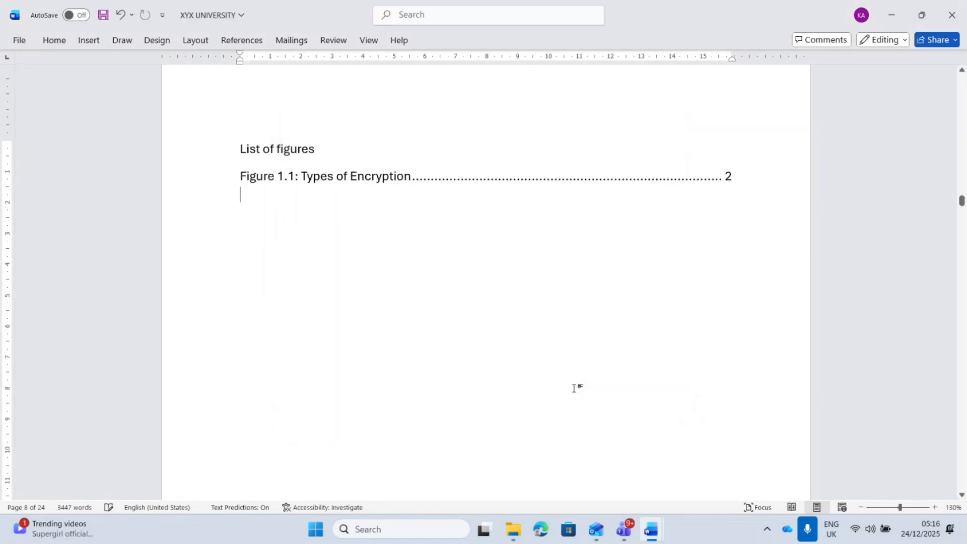
Insert a table of figures with the "Figure 2." caption label below the chapter 1 figure entry.
left_click(253, 43)
left_click(477, 61)
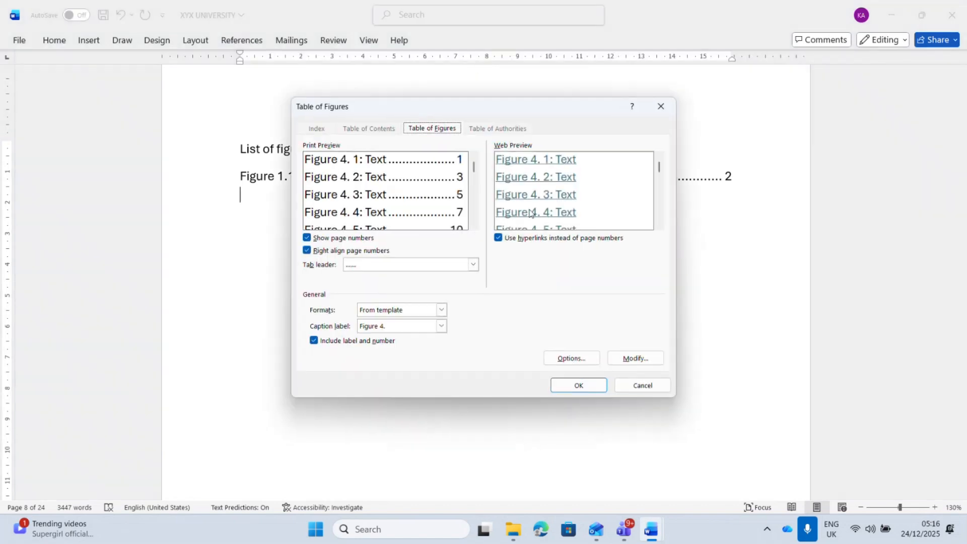
left_click(441, 326)
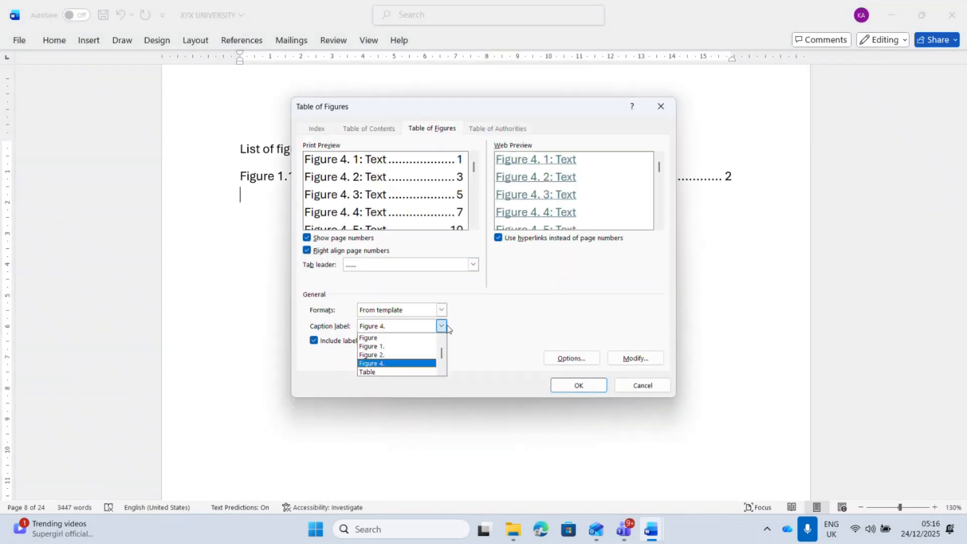
left_click(382, 355)
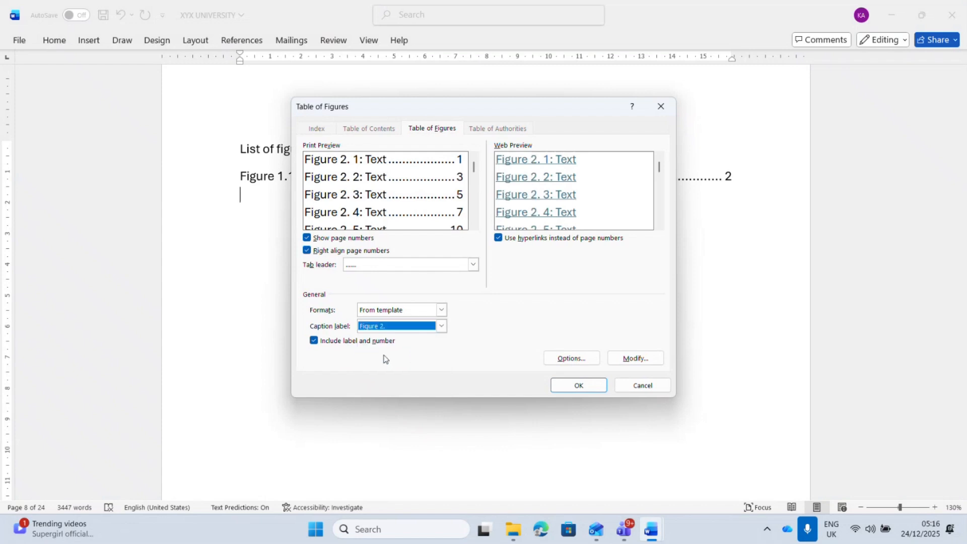
left_click(572, 387)
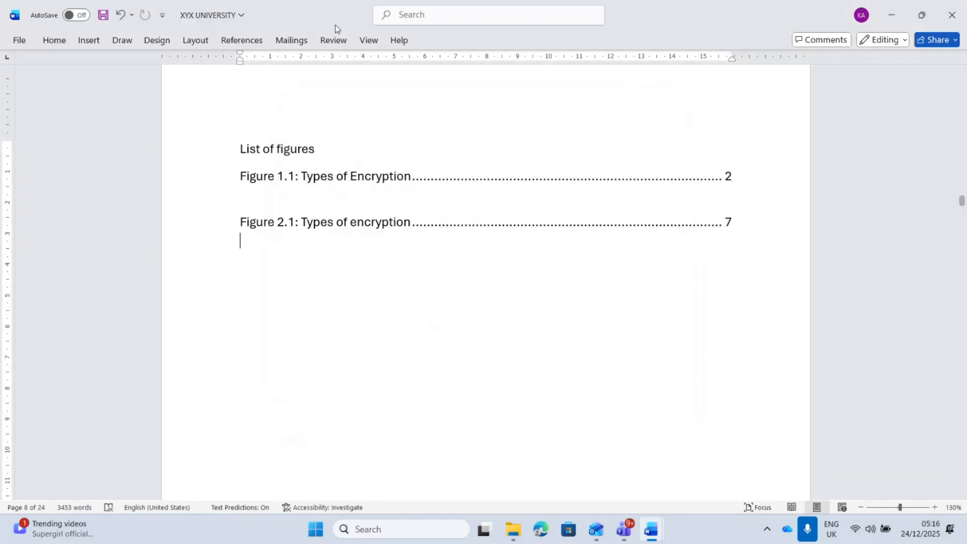
Insert a table of figures with the "Figure 4." caption label and a dotted tab leader below the chapter 2 figure entry.
left_click(238, 41)
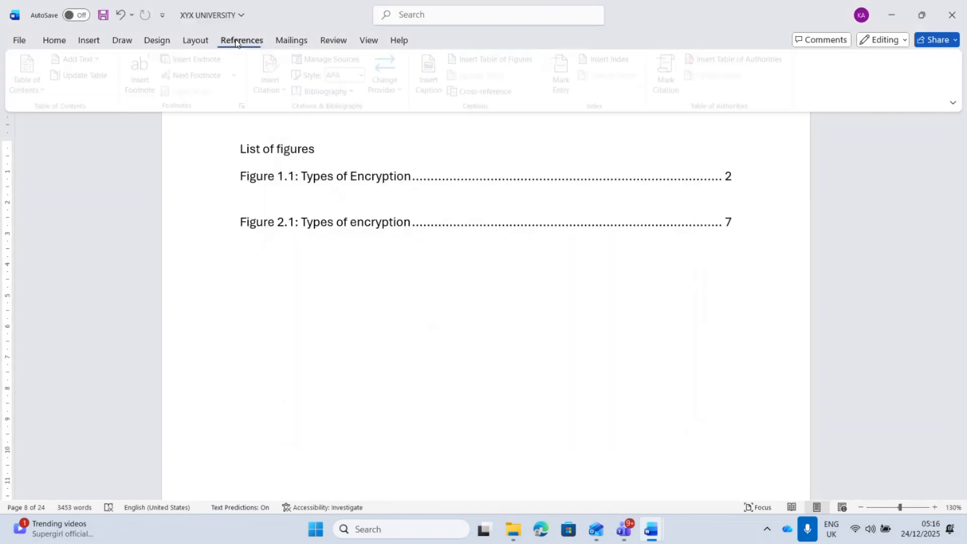
left_click(510, 57)
left_click(473, 265)
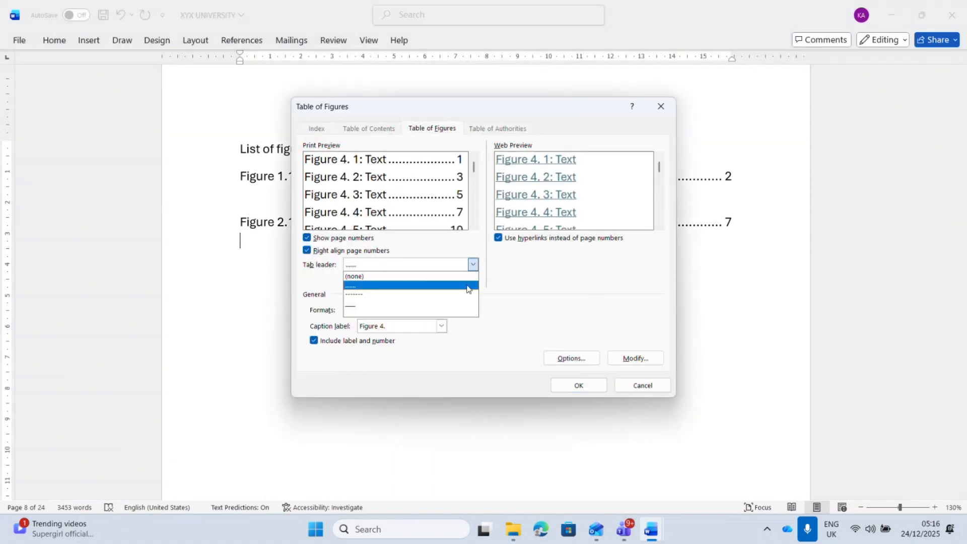
left_click(497, 323)
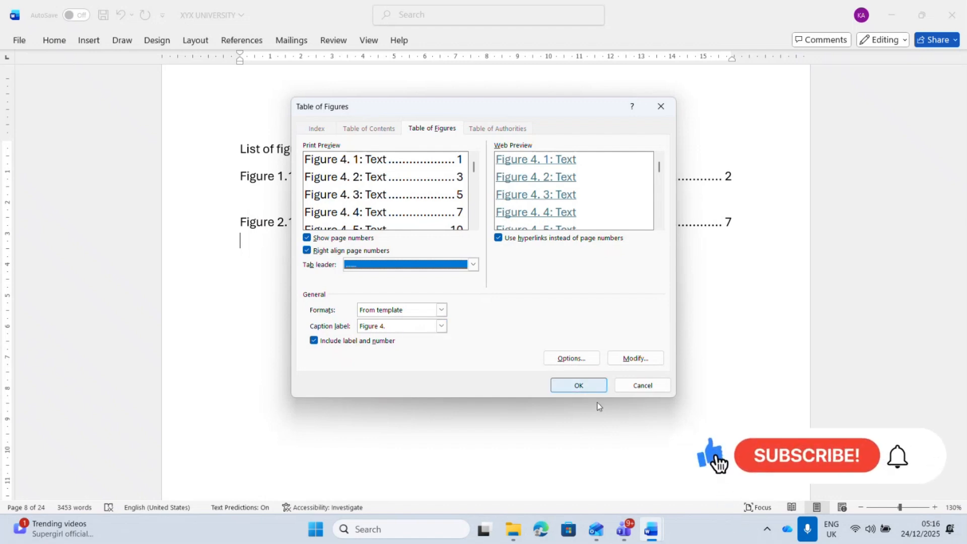
left_click(578, 386)
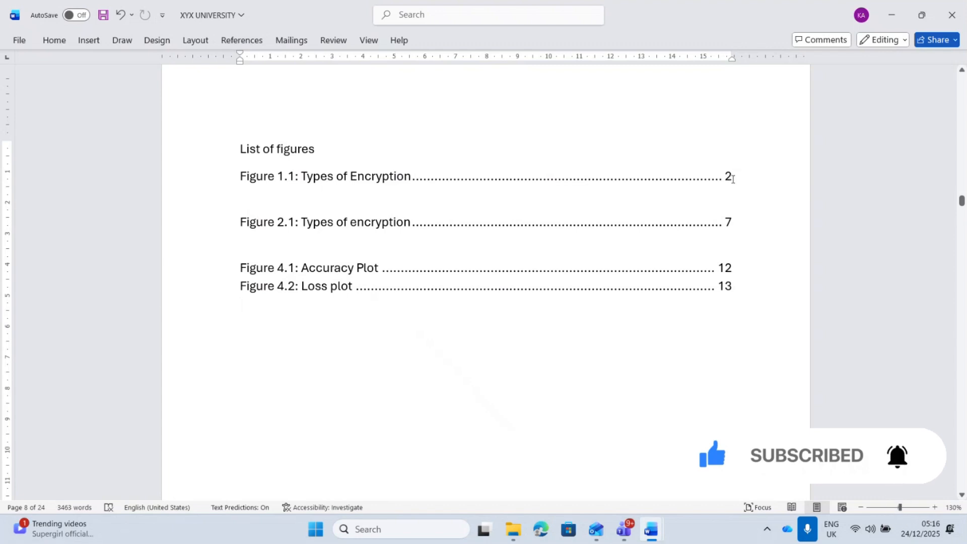
Remove the blank lines separating the chapter 1, 2 and 4 entries in the list of figures.
left_click(732, 179)
key("Delete")
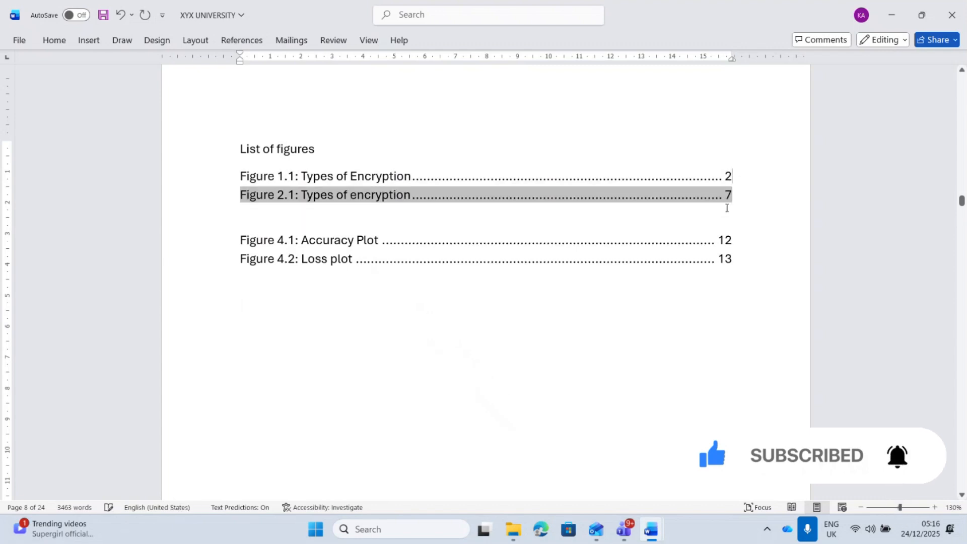
left_click(732, 217)
left_click(733, 198)
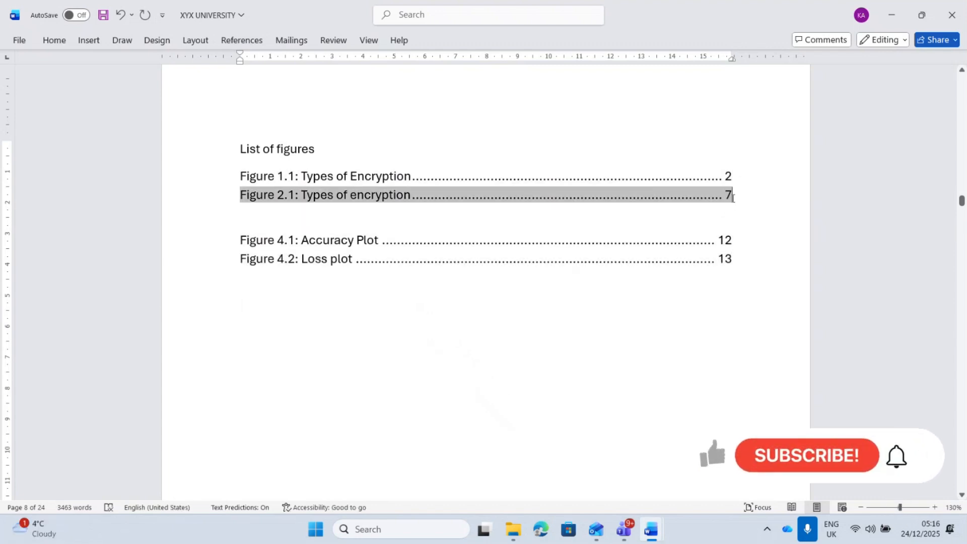
key("Delete")
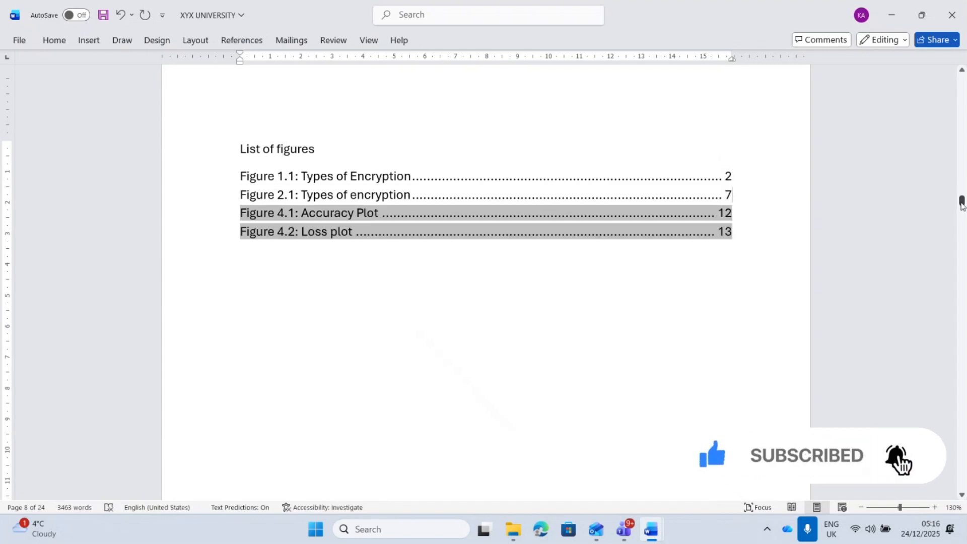
Apply the Heading 1 style to the "List of tables" title.
left_click_drag(962, 204, 962, 180)
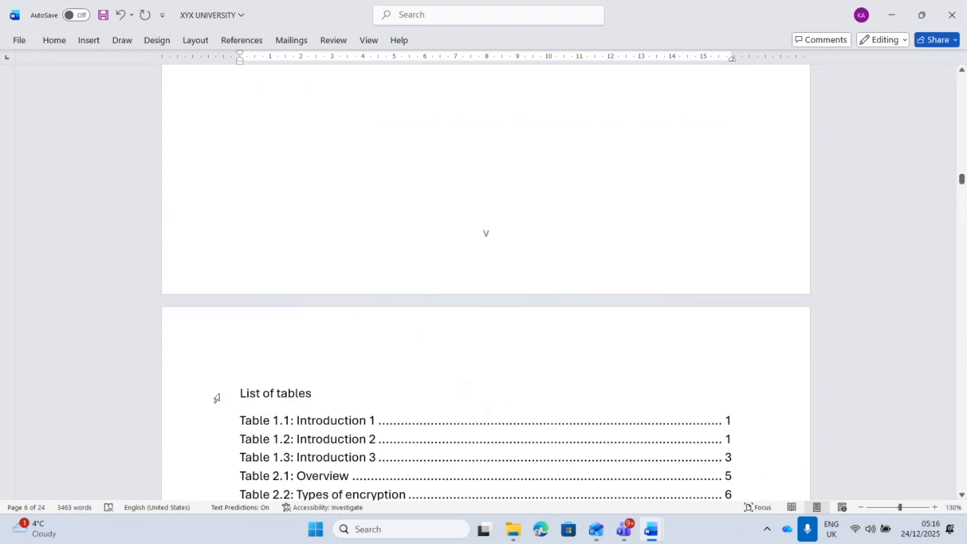
left_click(217, 398)
left_click(41, 41)
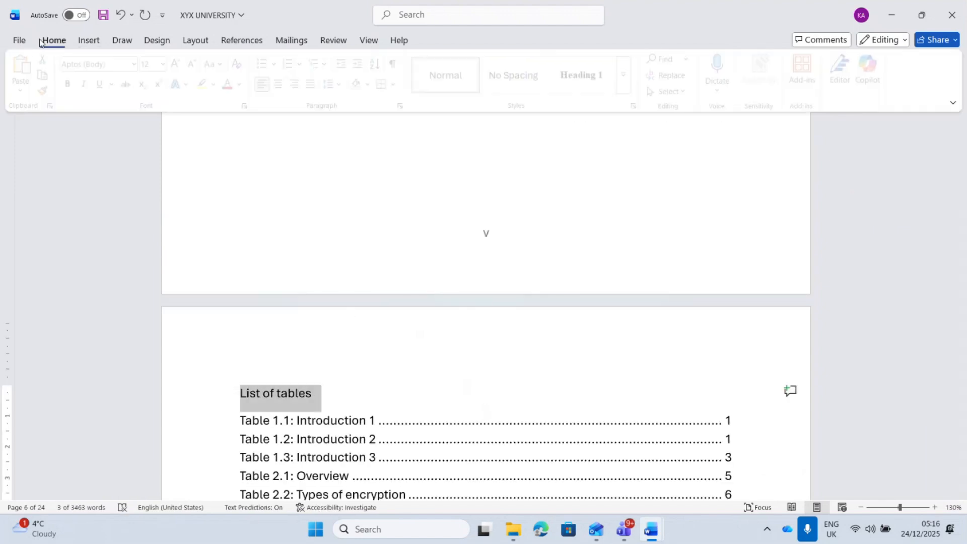
left_click(589, 89)
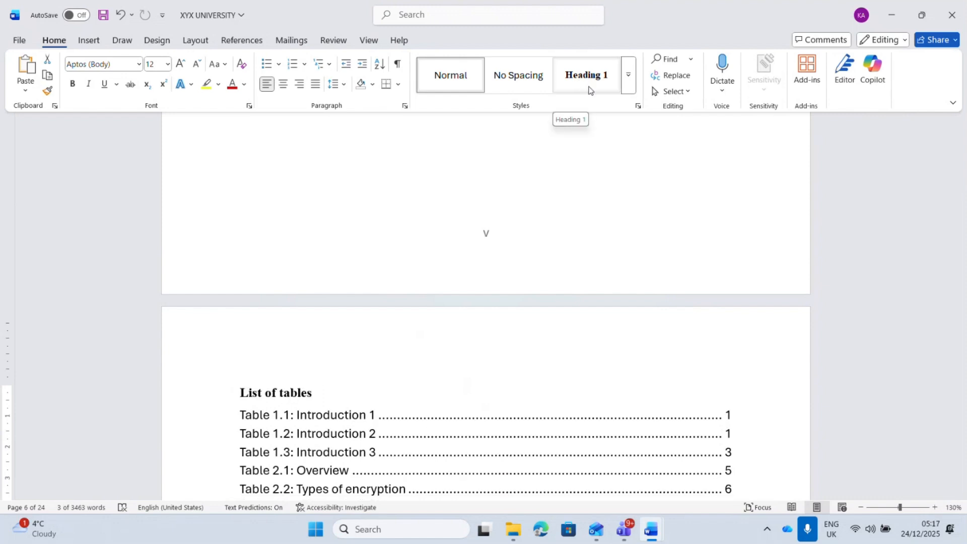
left_click(589, 89)
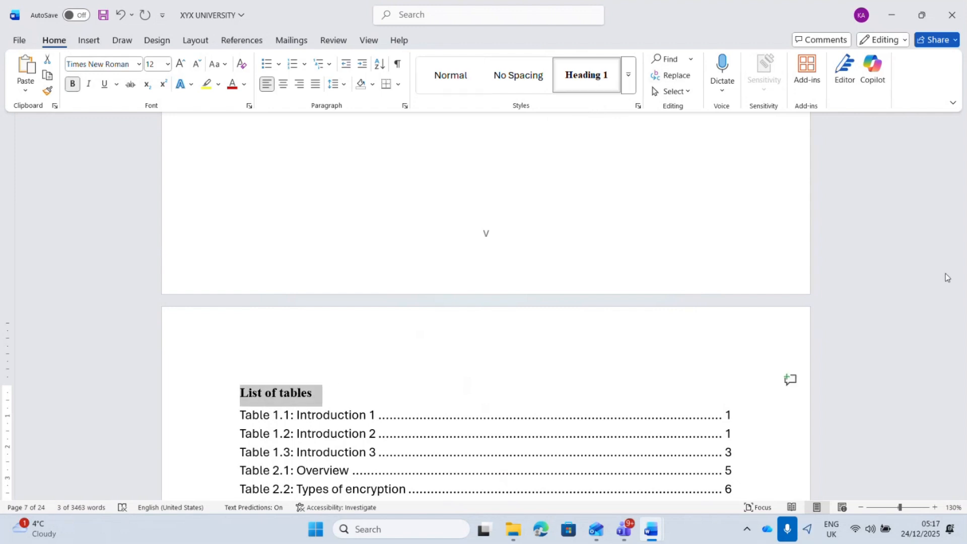
left_click(955, 331)
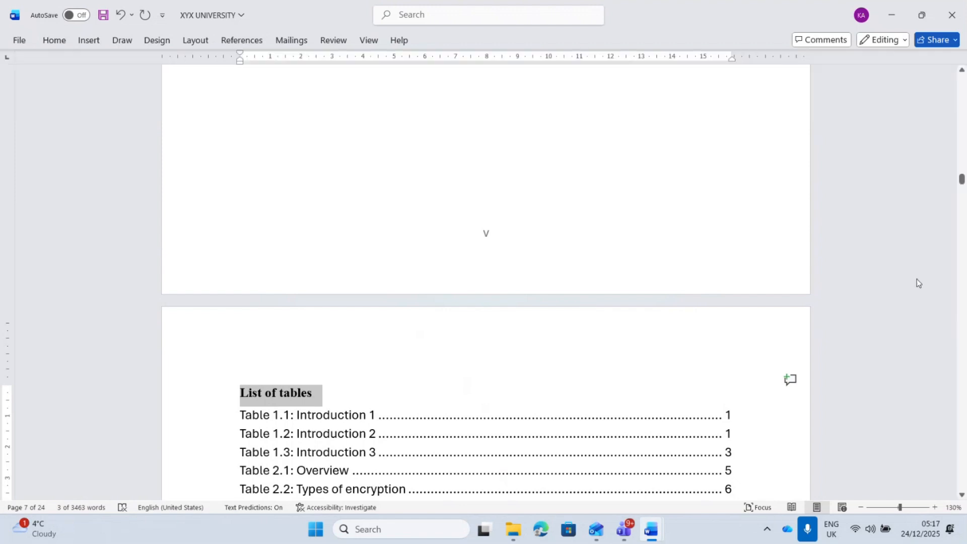
Apply the Heading 1 style to the "List of figures" title.
left_click_drag(962, 179, 962, 198)
left_click(223, 291)
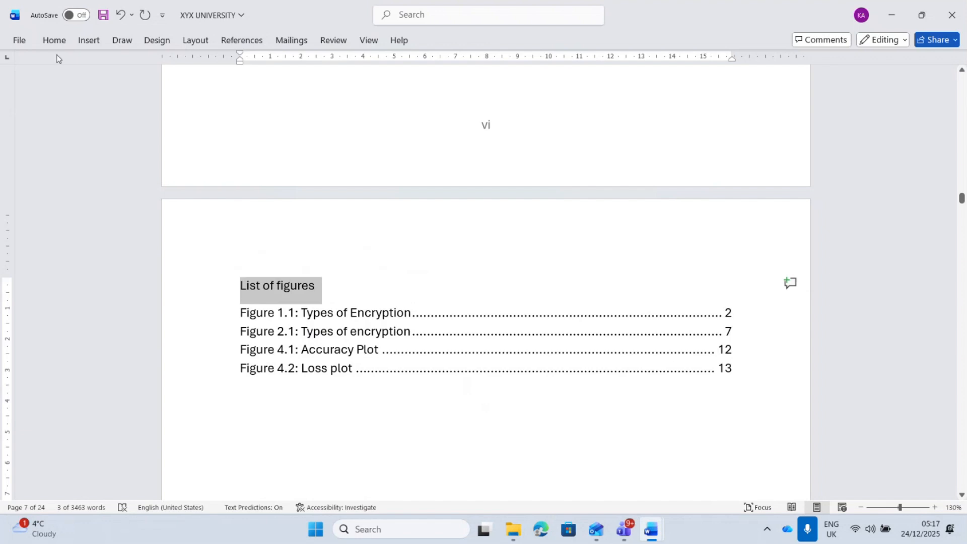
left_click(55, 40)
left_click(596, 71)
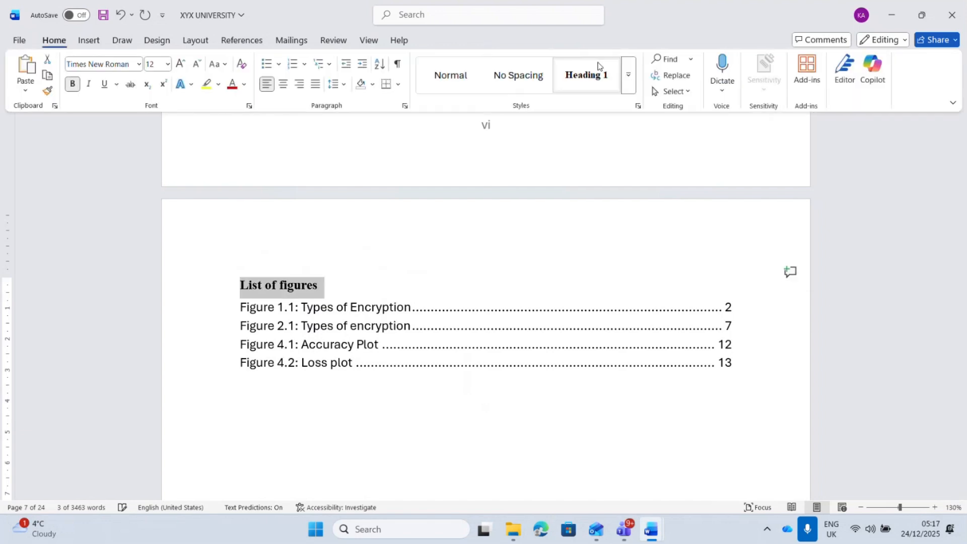
left_click(777, 360)
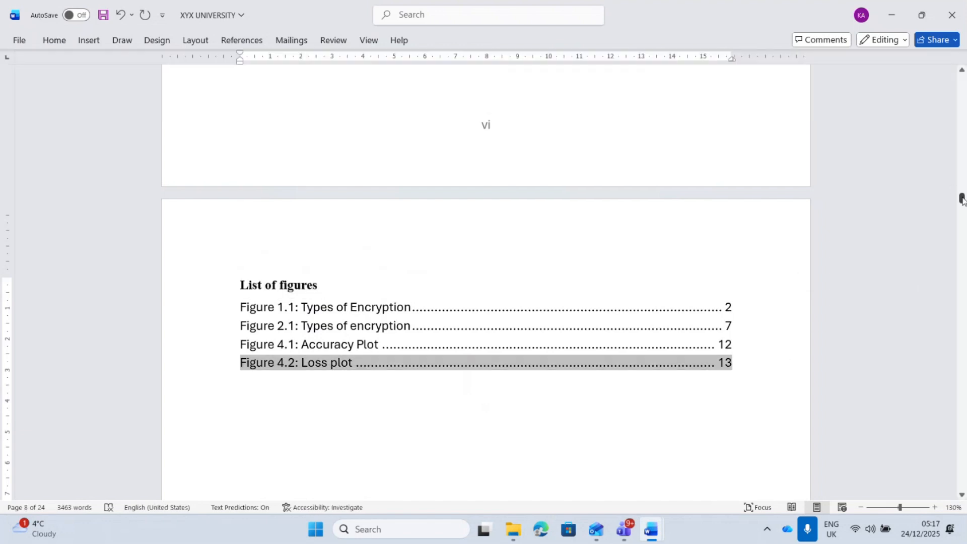
Update the entire table of contents to include the "List of tables" and "List of figures" headings.
left_click_drag(961, 199, 960, 153)
left_click(554, 296)
right_click(555, 296)
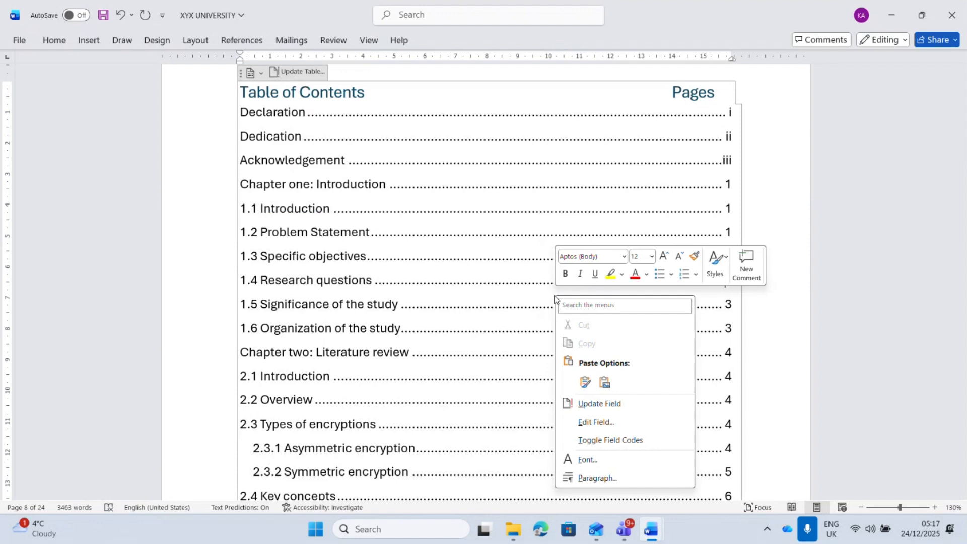
left_click(588, 404)
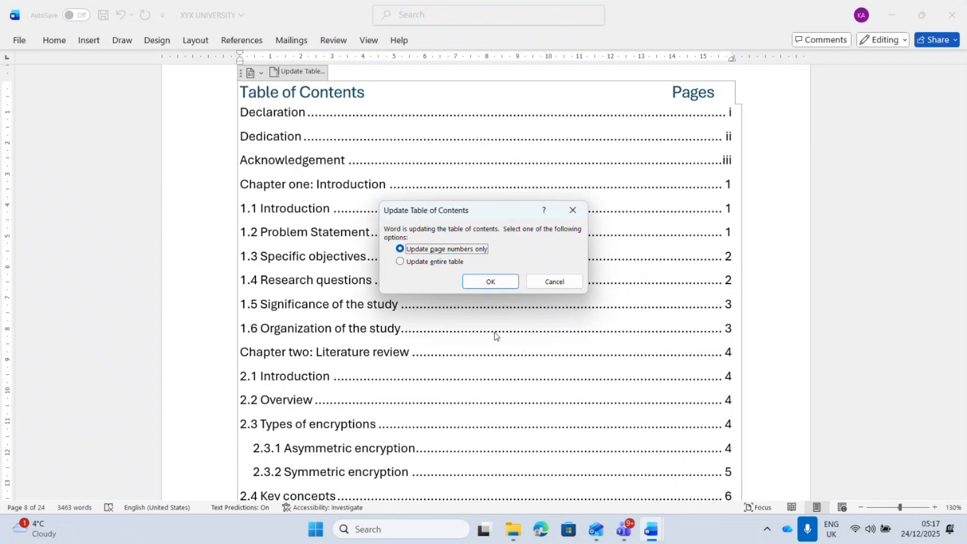
left_click(435, 262)
left_click(488, 283)
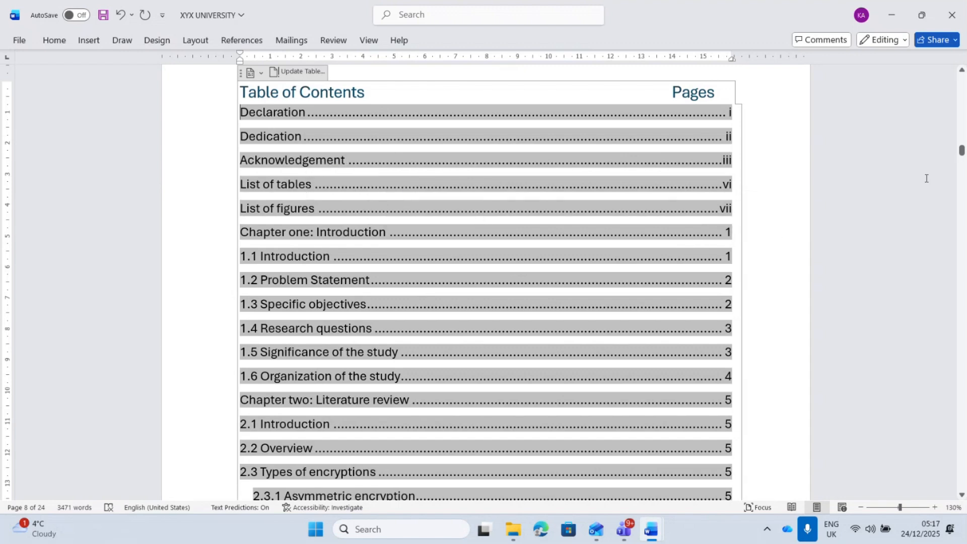
Follow the "Table 2.1: Overview" link in the list of tables to its place in the thesis.
left_click_drag(961, 156, 963, 184)
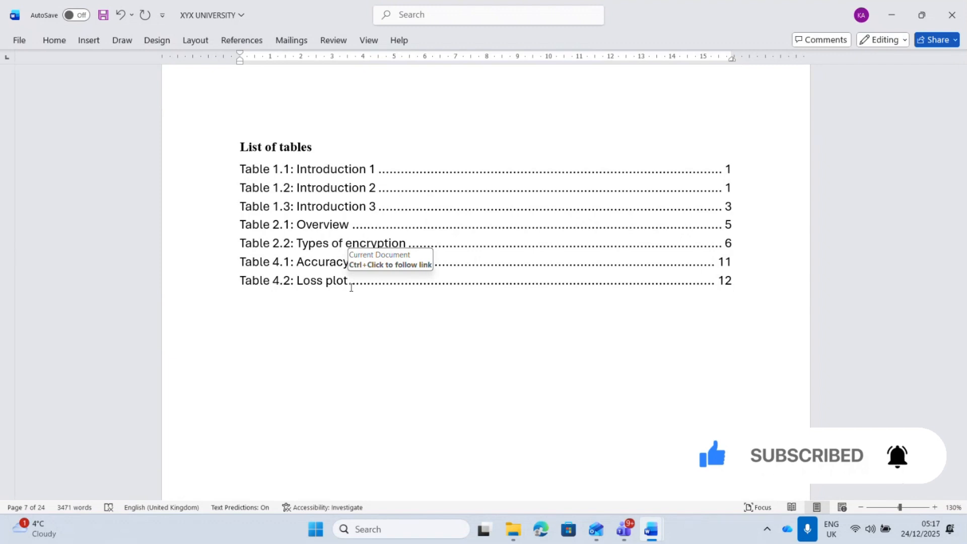
left_click(329, 224, "ctrl")
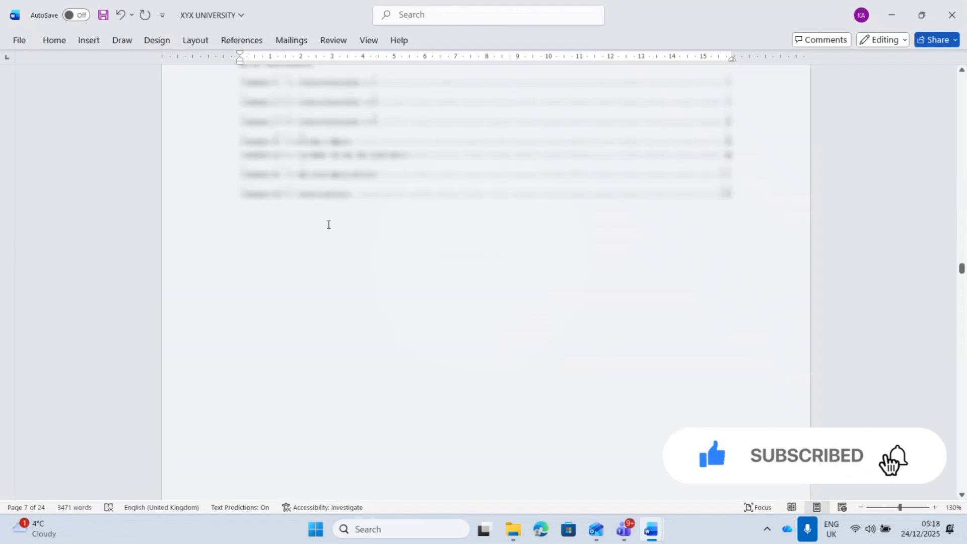